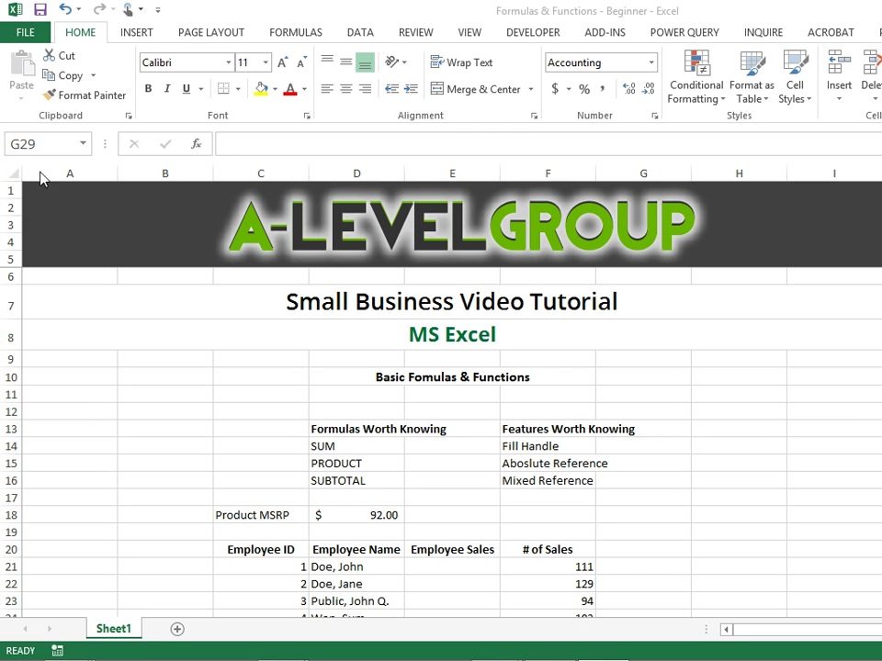
# Look over the Basic Formulas & Functions heading and its Fill Handle, SUM, PRODUCT and SUBTOTAL entries
pyautogui.click(555, 376)
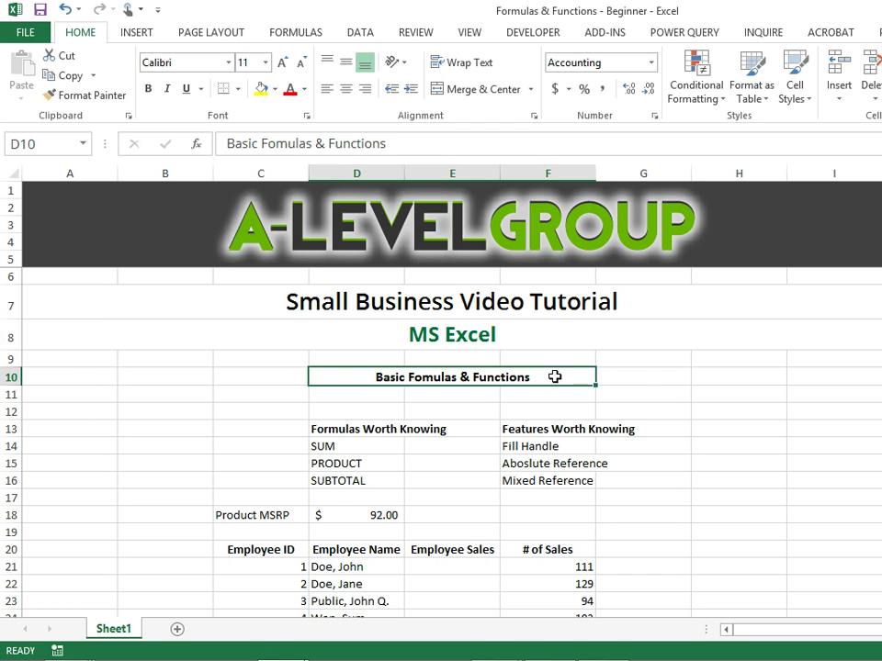
pyautogui.click(640, 381)
pyautogui.click(648, 392)
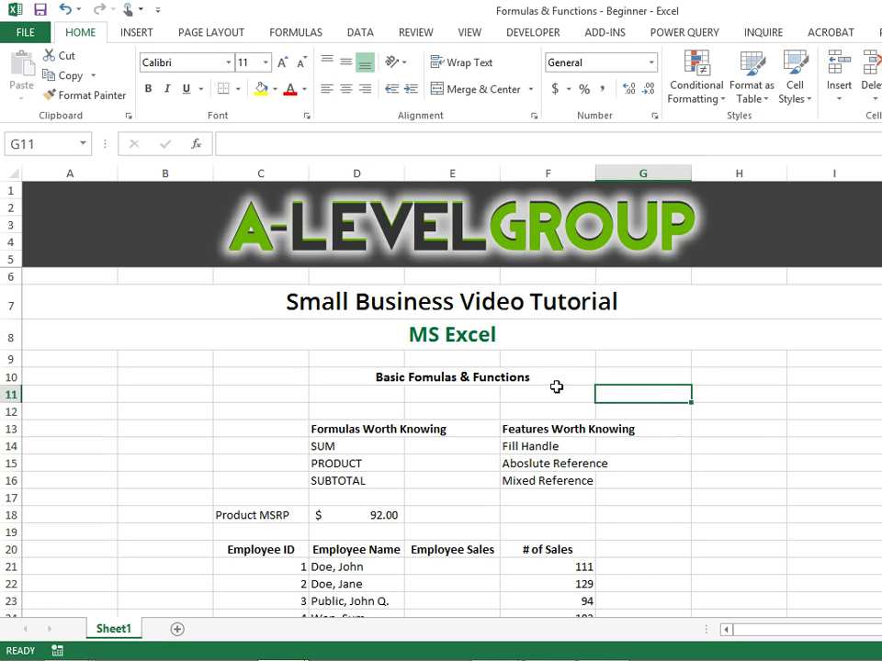
pyautogui.click(552, 394)
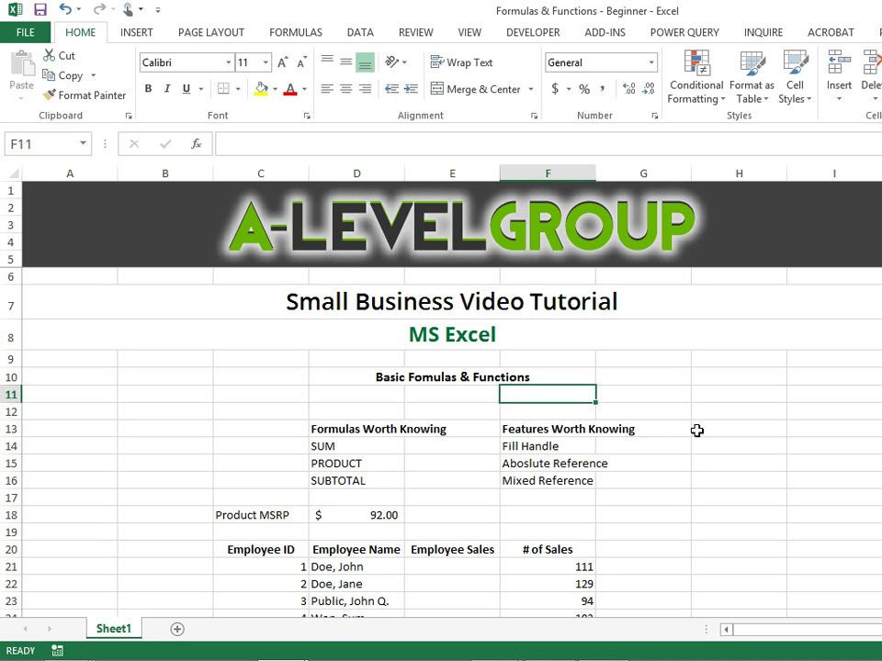
pyautogui.click(551, 445)
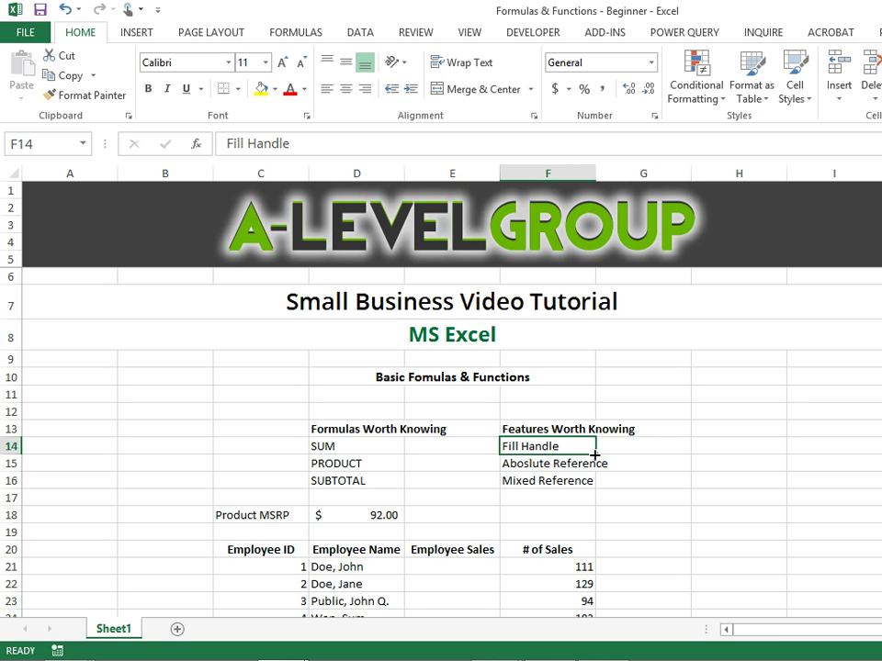
pyautogui.click(728, 499)
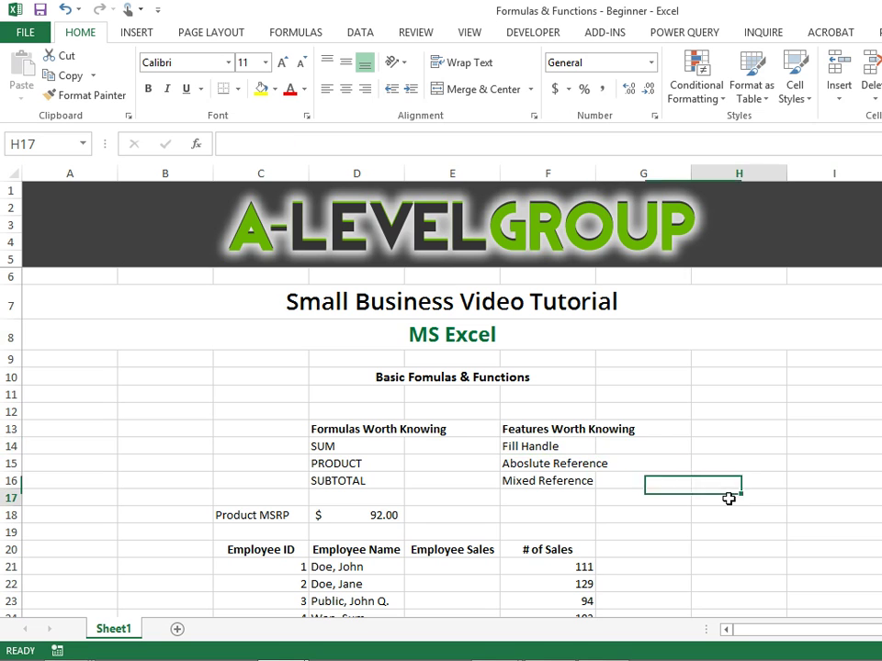
pyautogui.click(385, 449)
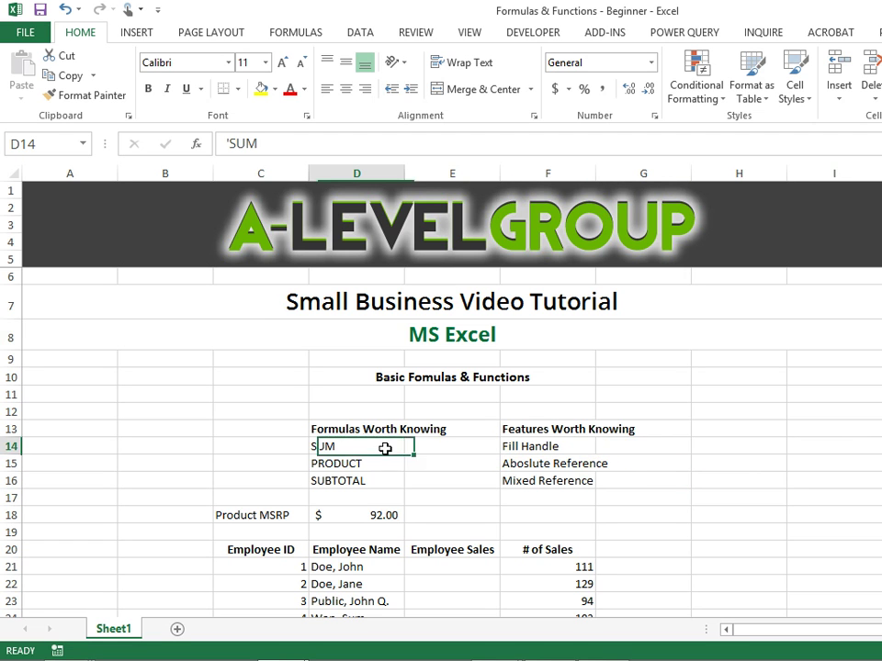
pyautogui.click(390, 467)
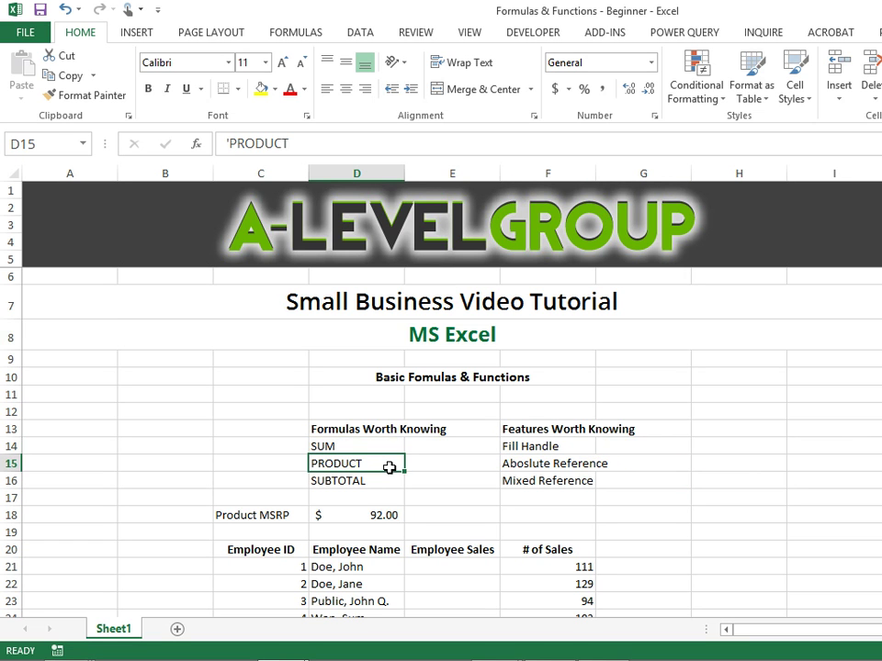
pyautogui.click(380, 484)
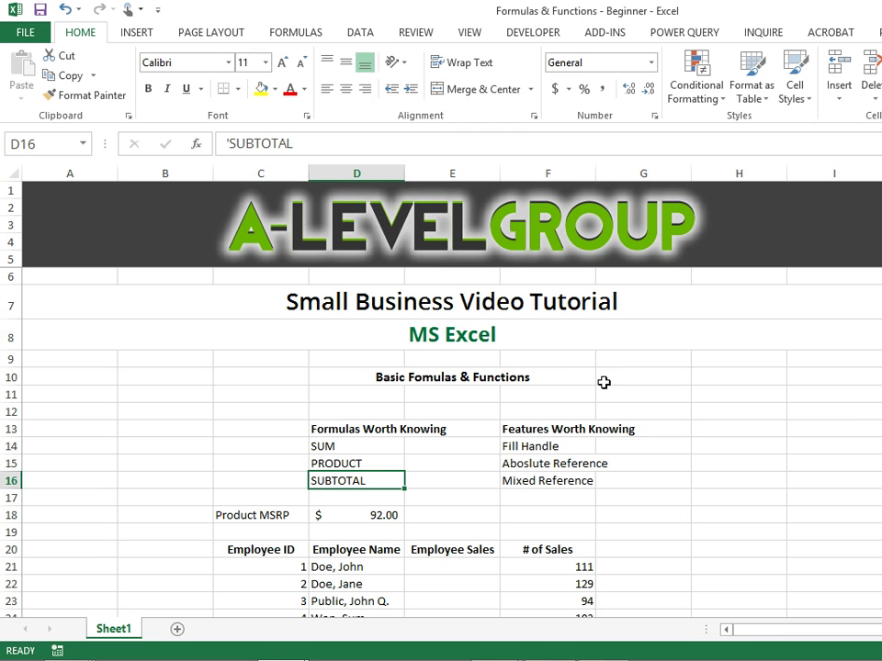
pyautogui.click(735, 496)
# Enter =D18*F21 in E21 for the first employee's sales of $10,212.00
pyautogui.scroll(-2, 735, 497)
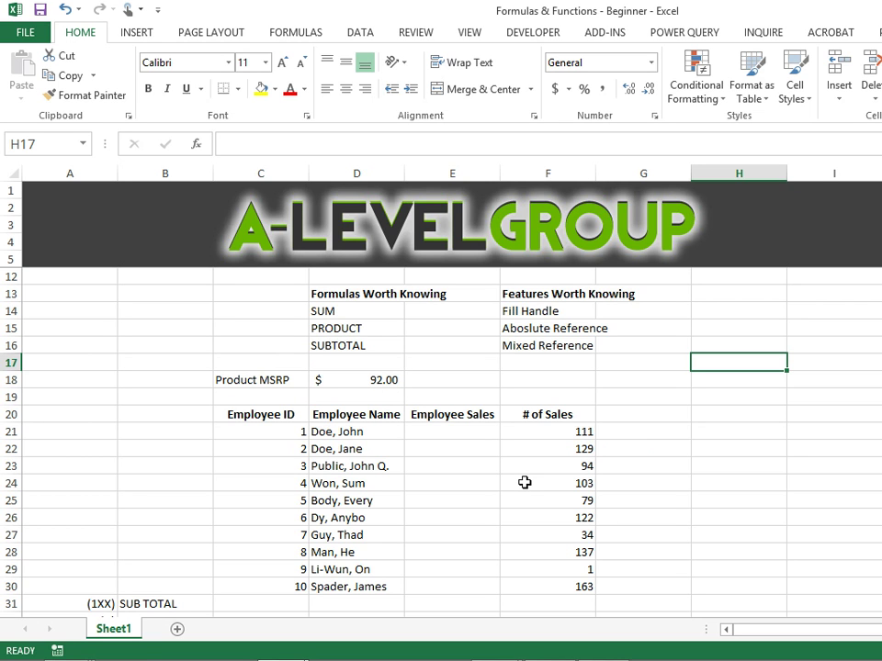
pyautogui.click(475, 432)
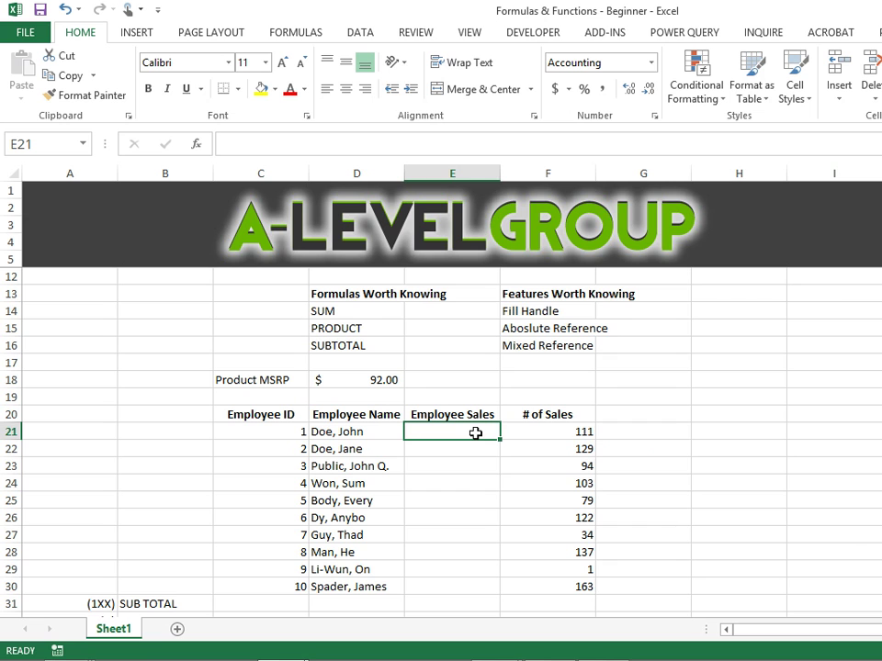
pyautogui.write('=')
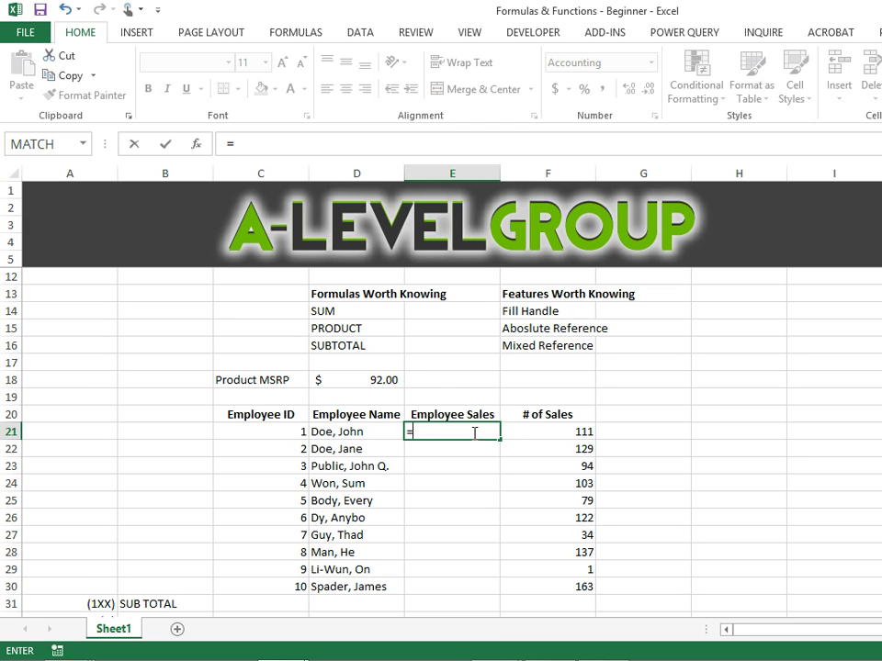
pyautogui.click(377, 378)
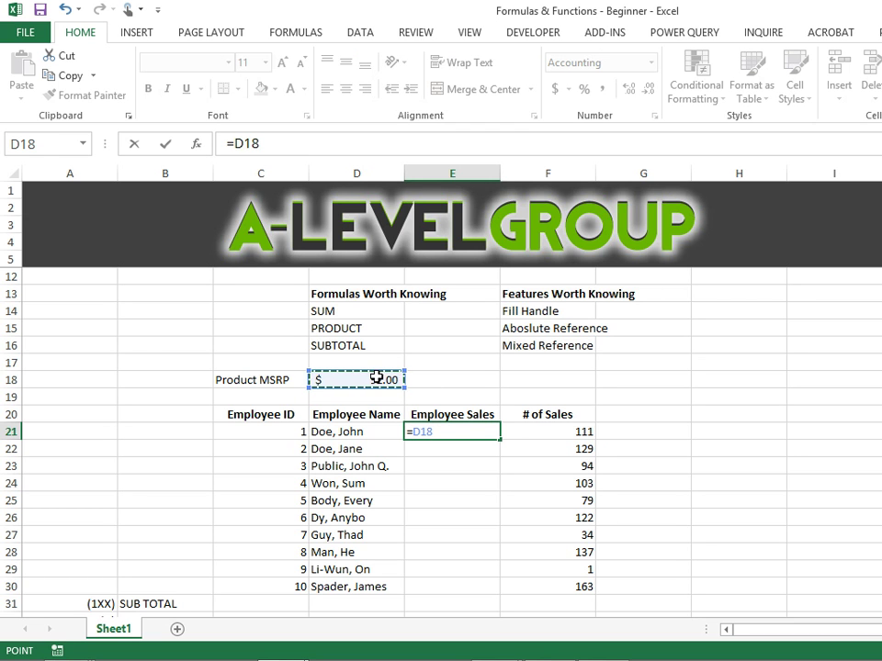
pyautogui.write('*')
pyautogui.click(557, 432)
pyautogui.press('Return')
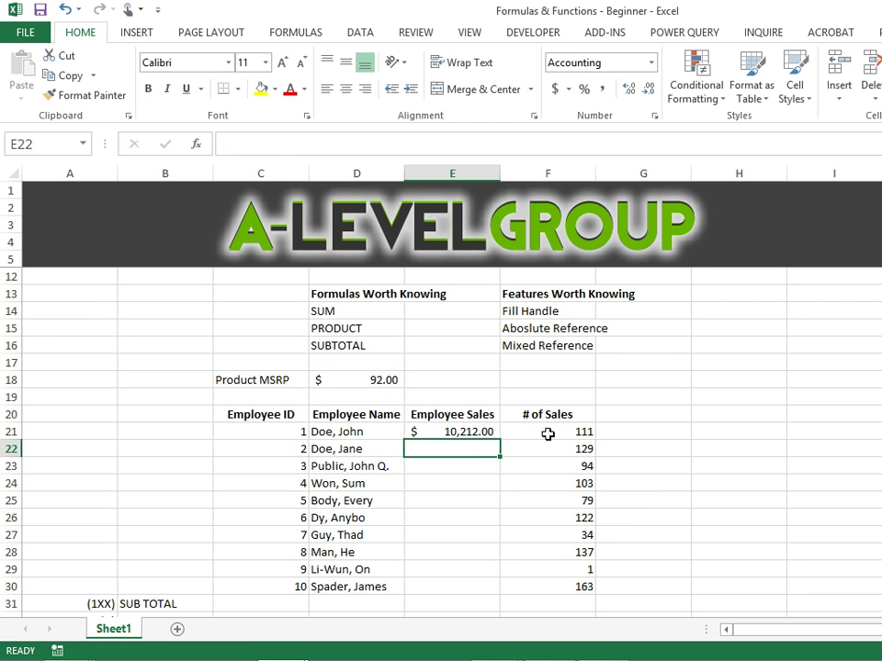
# Replace E21's formula with =PRODUCT(D18,F21), which still gives $10,212.00
pyautogui.click(437, 436)
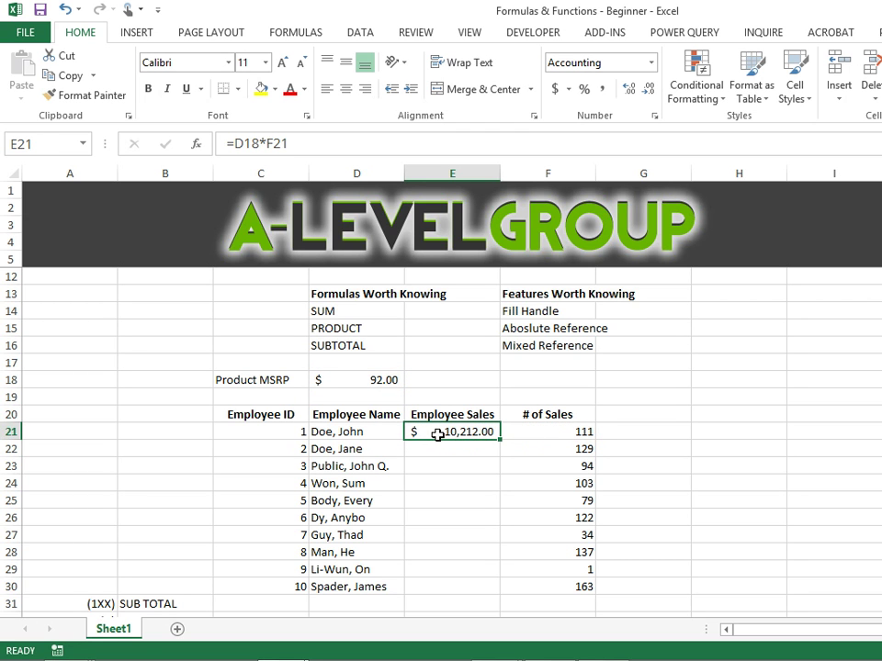
pyautogui.write('=p')
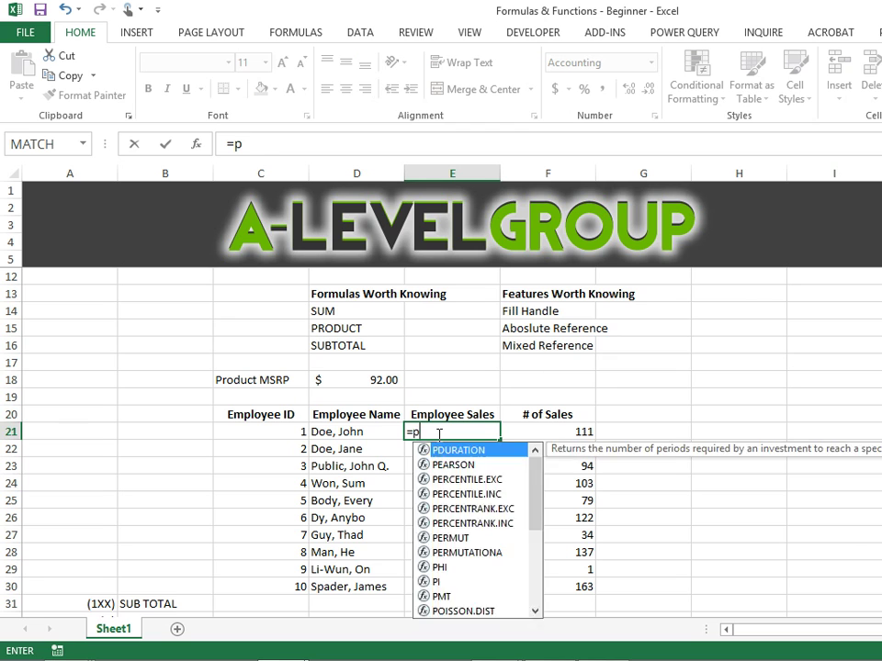
pyautogui.write('rocut')
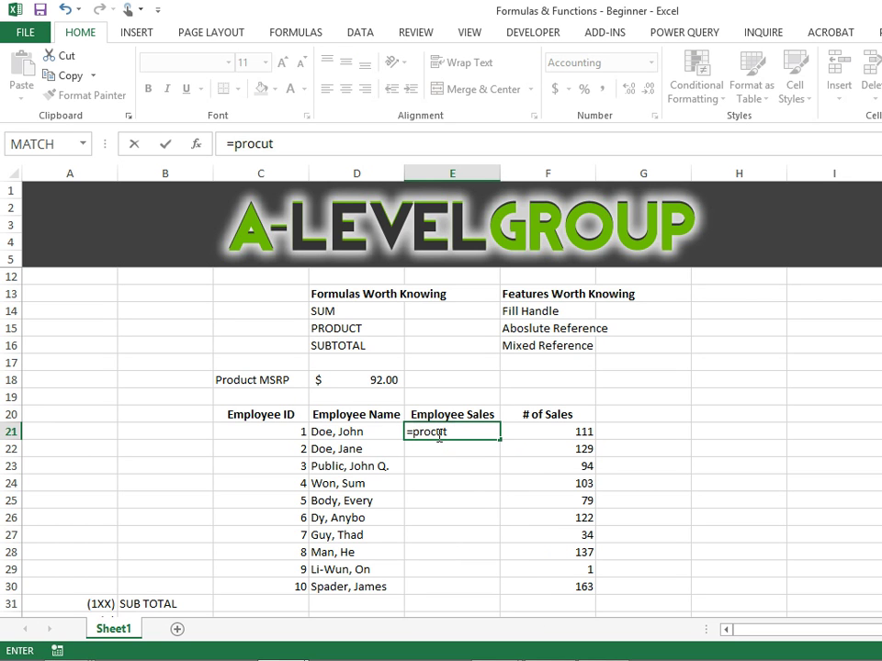
pyautogui.press('BackSpace')
pyautogui.write('ct')
pyautogui.press('BackSpace')
pyautogui.press('BackSpace')
pyautogui.press('BackSpace')
pyautogui.press('BackSpace')
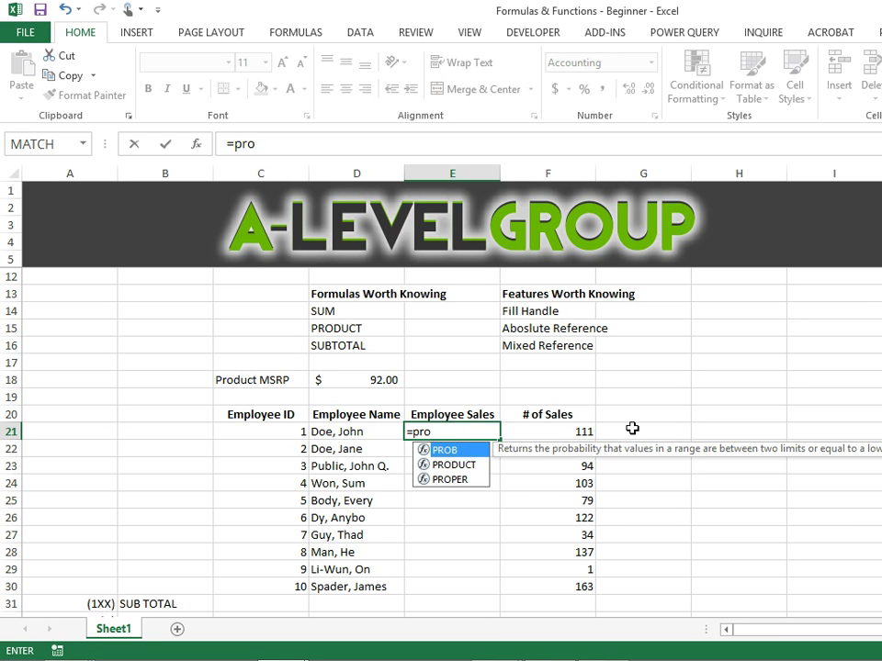
pyautogui.doubleClick(470, 466)
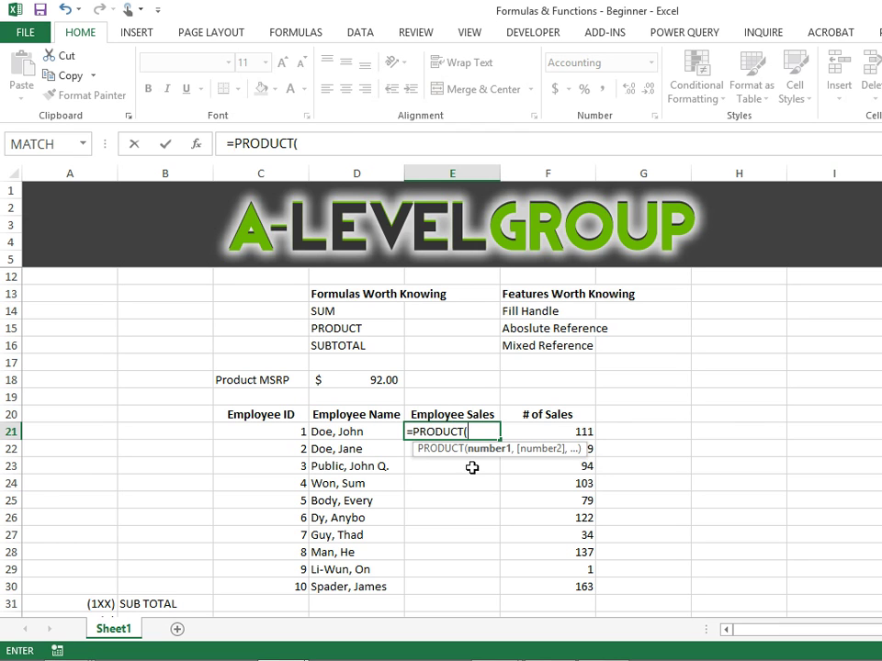
pyautogui.click(372, 379)
pyautogui.write(',')
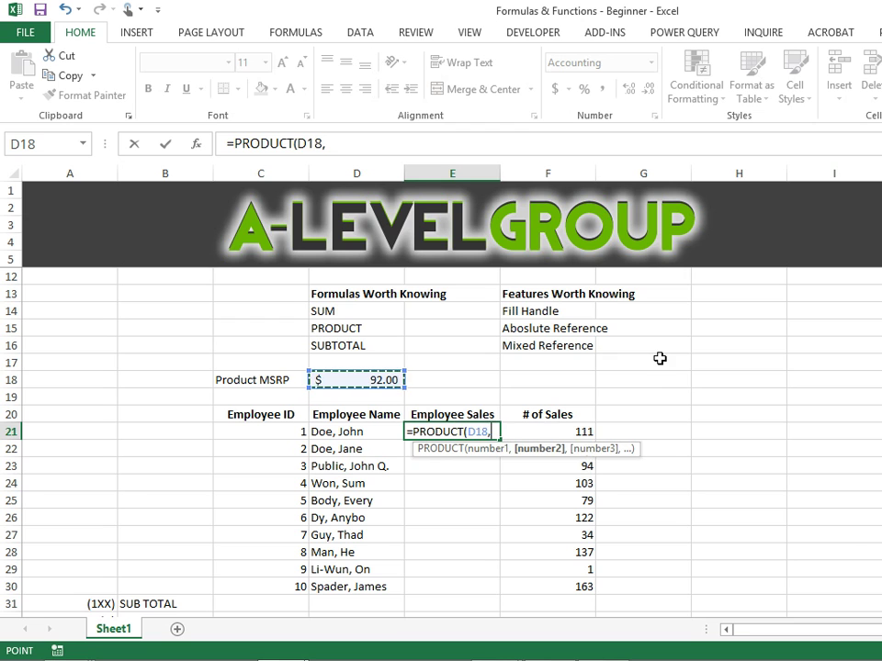
pyautogui.click(584, 429)
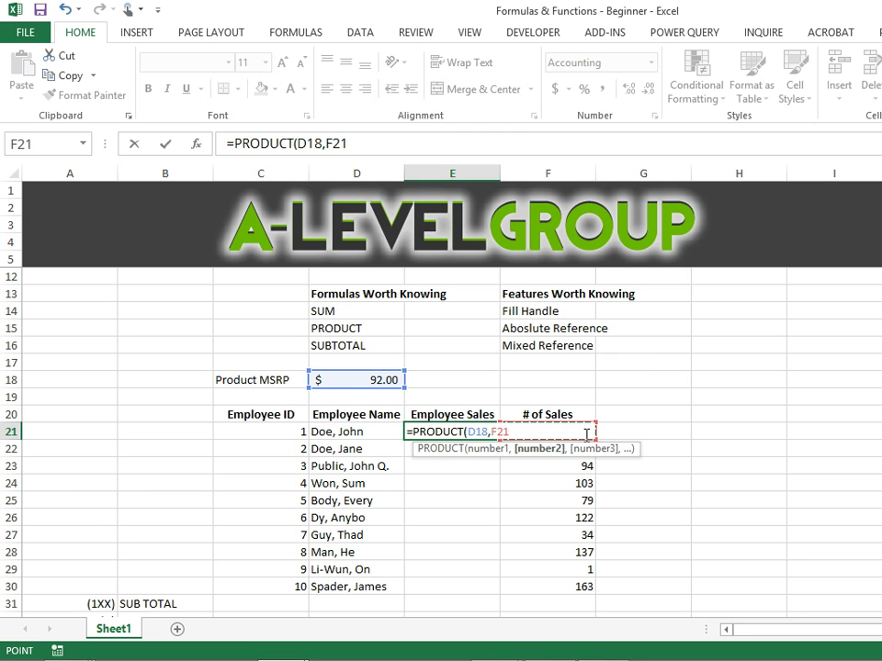
pyautogui.write(')')
pyautogui.press('Return')
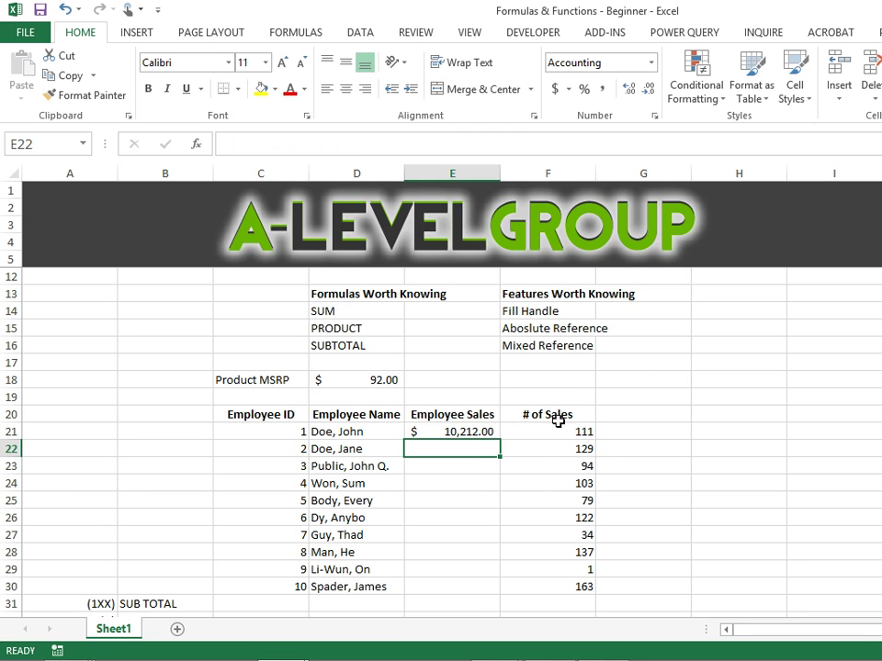
pyautogui.click(483, 433)
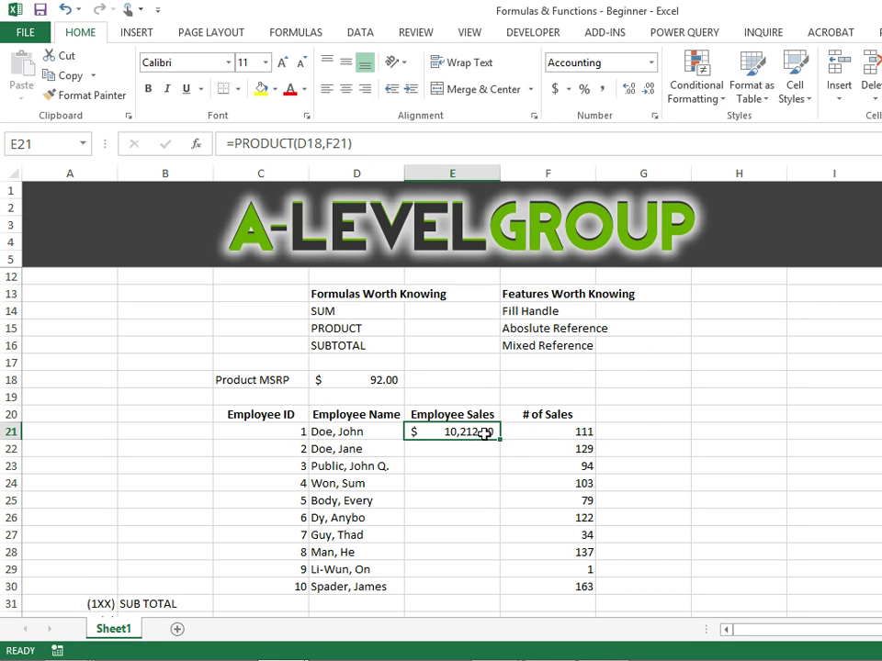
# Change E21's formula to =PRODUCT(D$18,F21) so only row 18 of the MSRP reference is locked
pyautogui.click(309, 143)
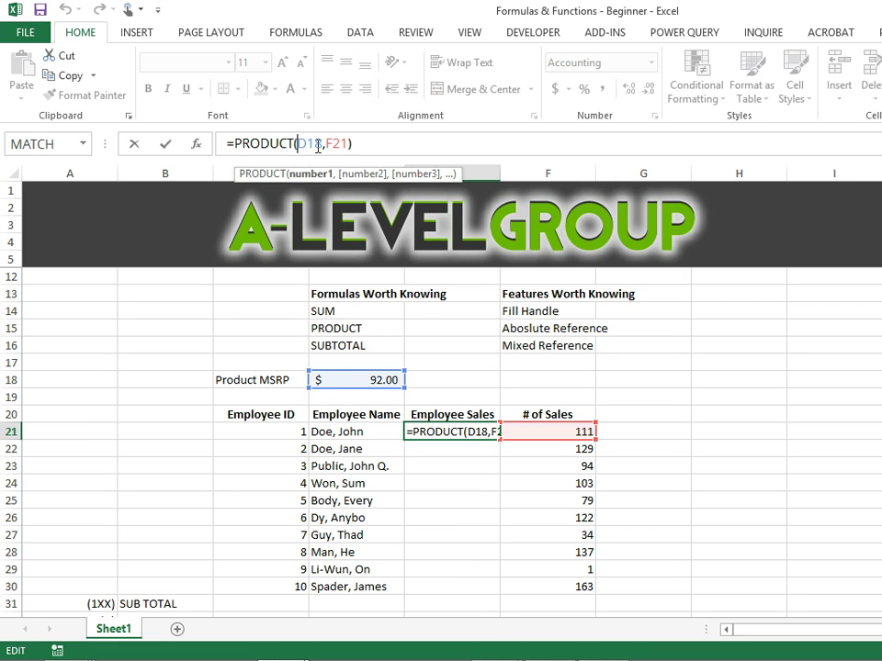
pyautogui.write('$')
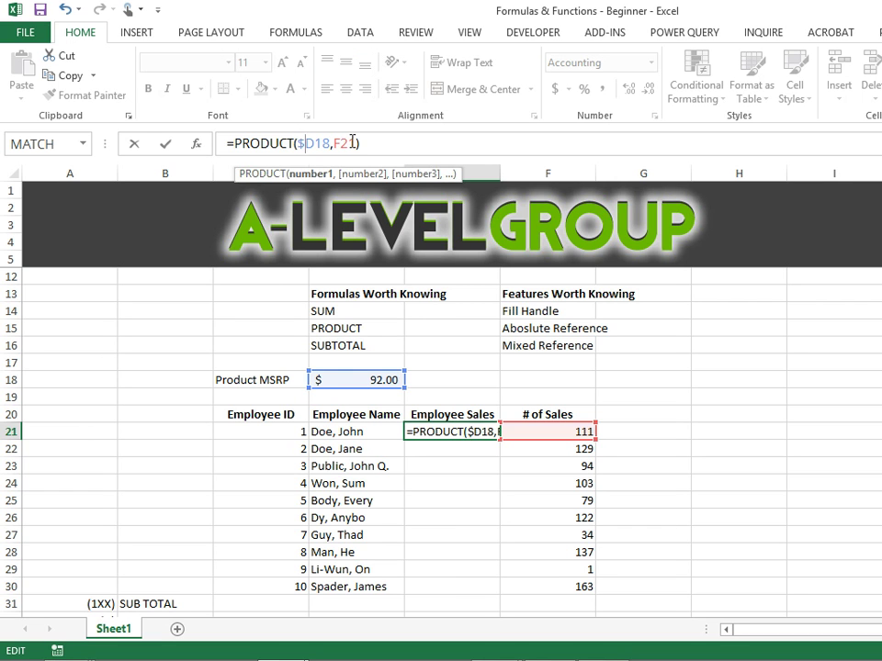
pyautogui.click(318, 144)
pyautogui.write('$')
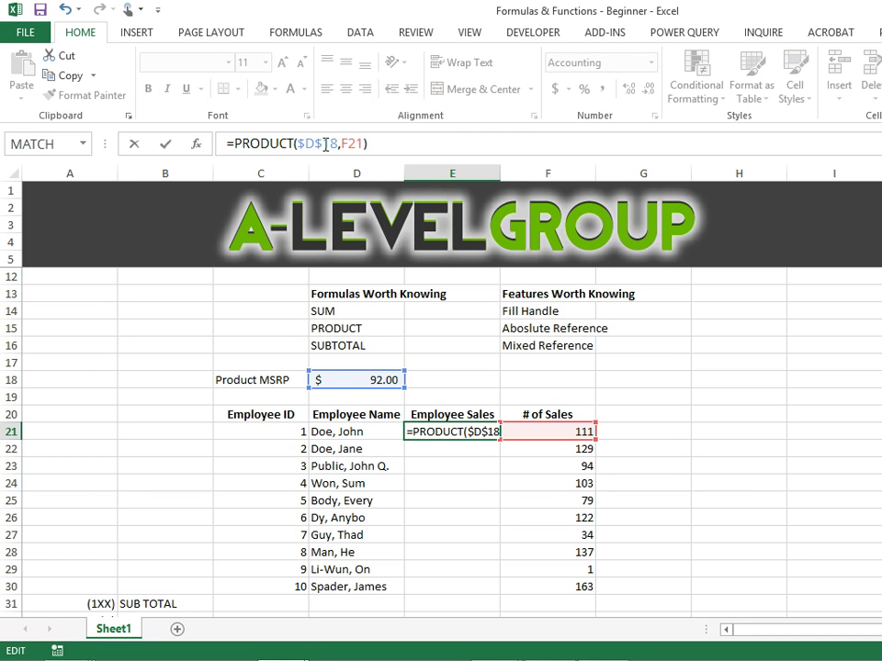
pyautogui.click(306, 144)
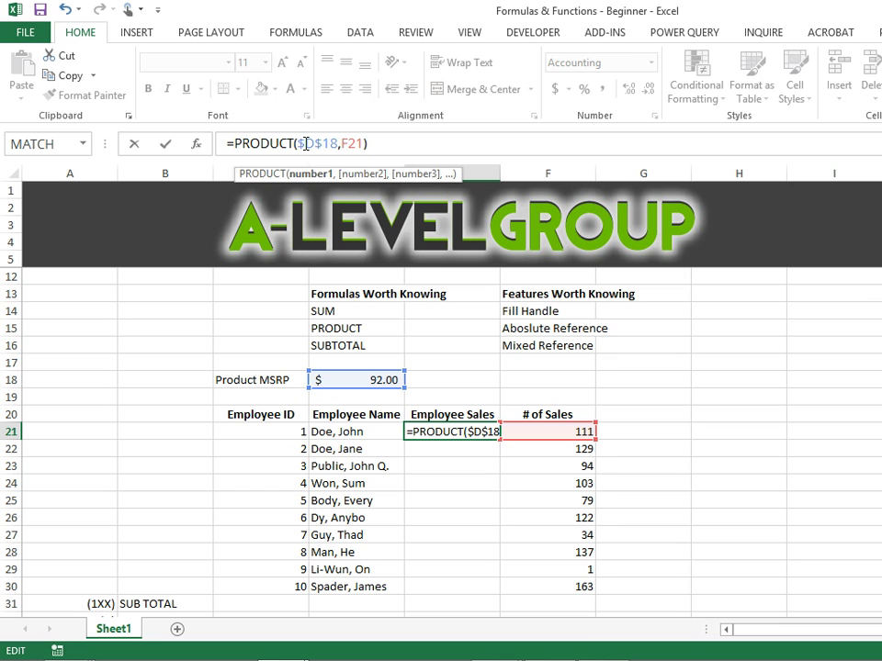
pyautogui.press('BackSpace')
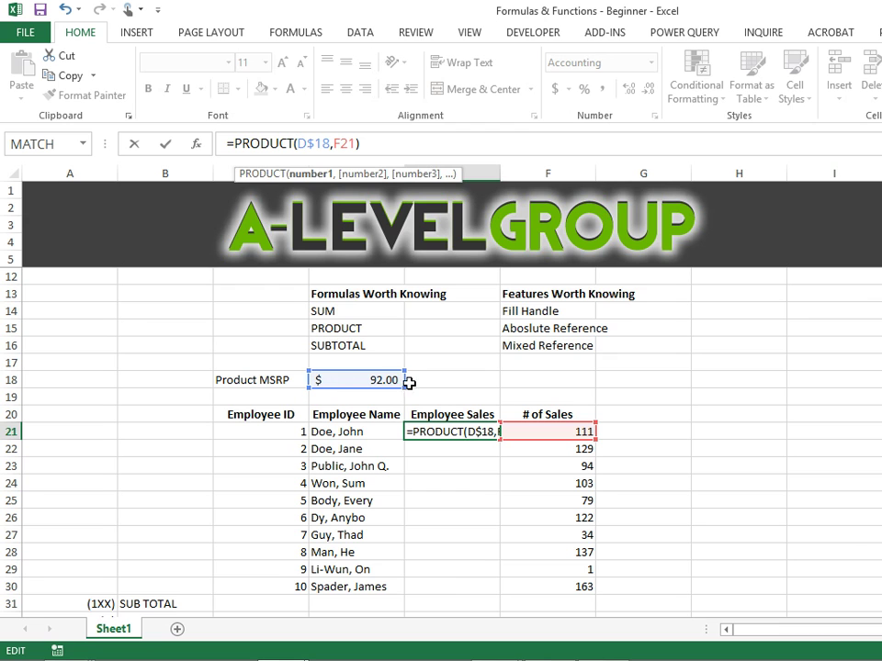
pyautogui.press('Return')
pyautogui.click(478, 431)
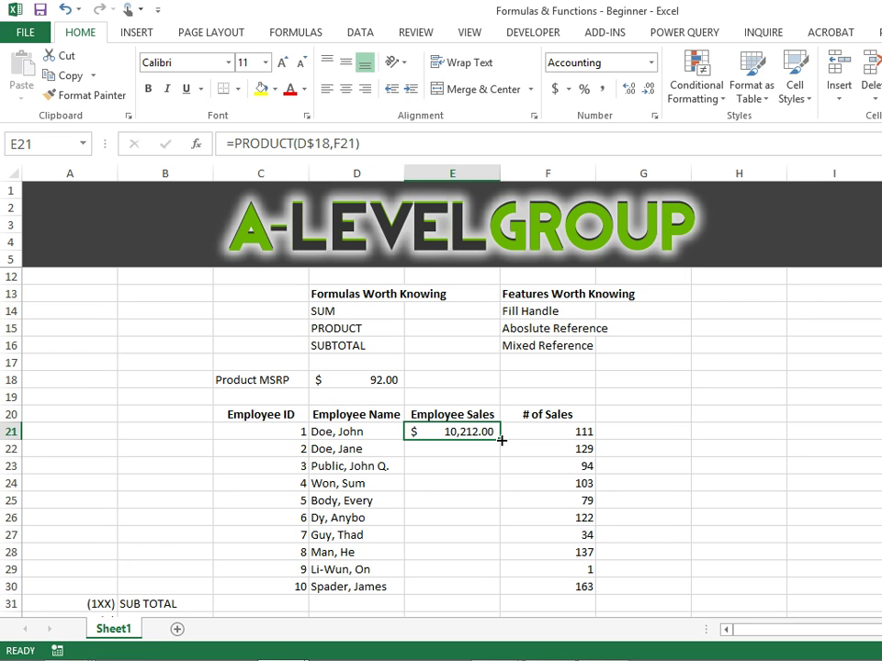
# Fill the PRODUCT formula from E21 down to E30, ending at $14,996.00
pyautogui.moveTo(501, 441); pyautogui.dragTo(508, 594)
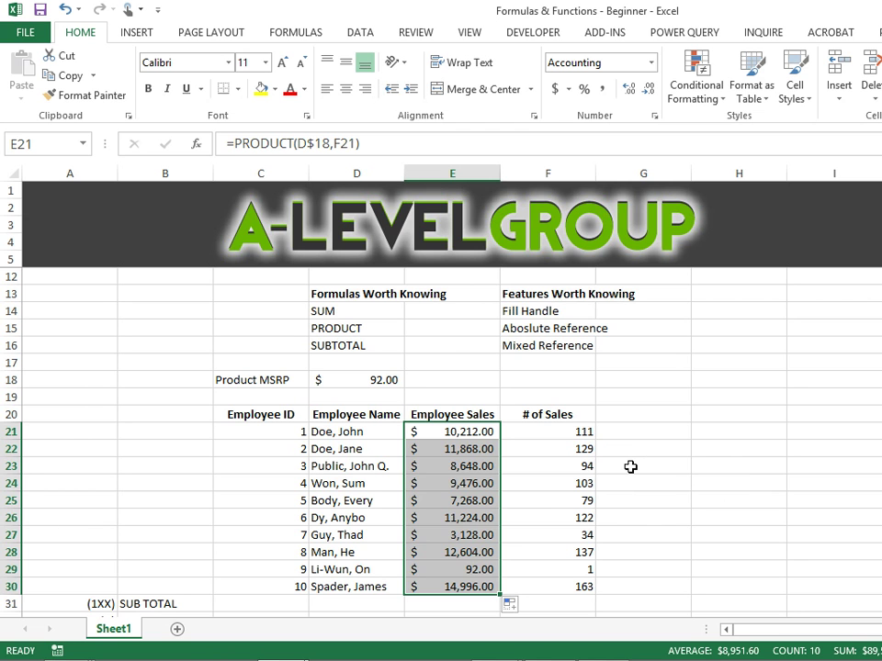
# Enter =SUM(E21:E30) in E31 for a $89,516.00 sub total, then select C29:F29
pyautogui.scroll(-2, 630, 466)
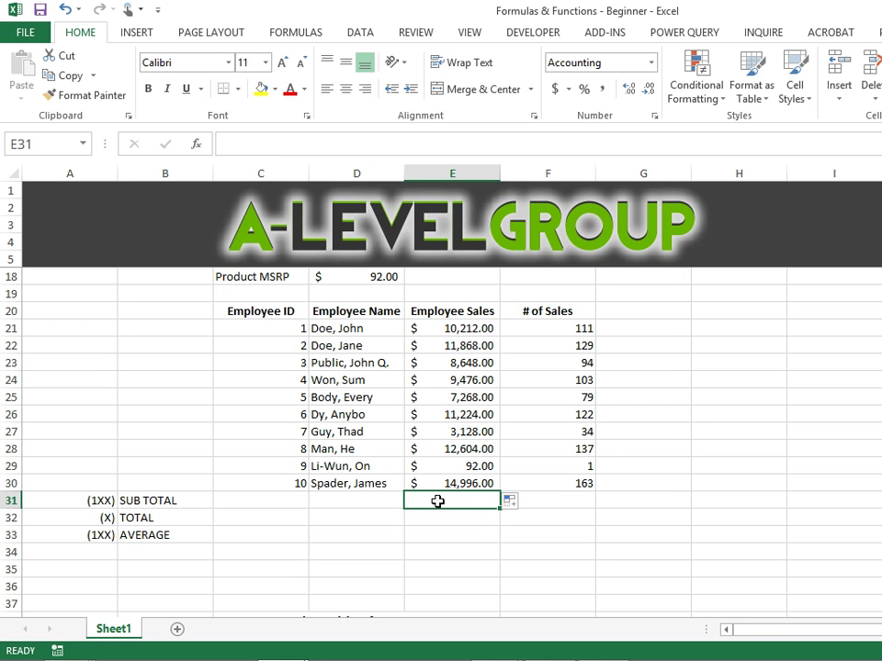
pyautogui.write('=su')
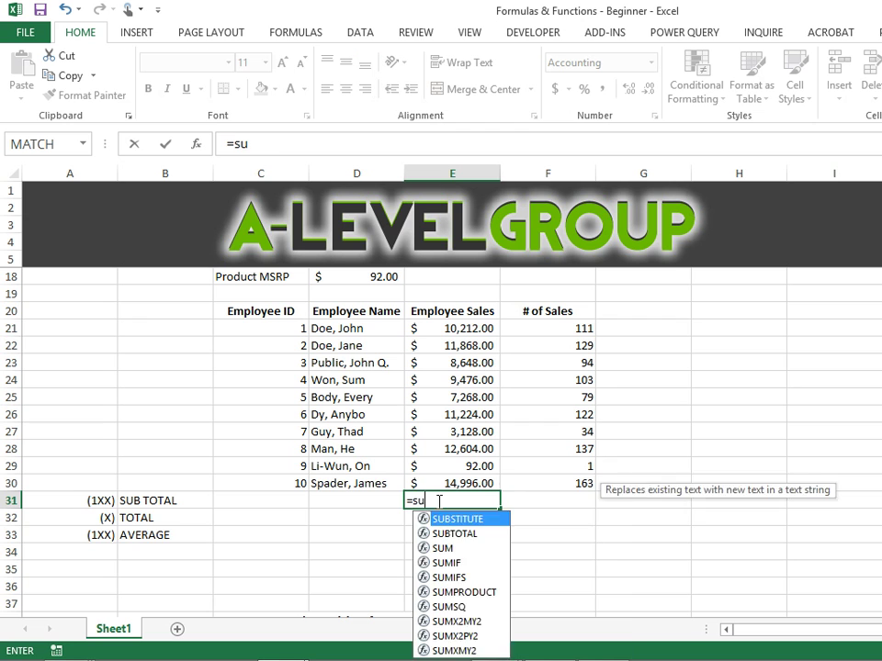
pyautogui.write('m(')
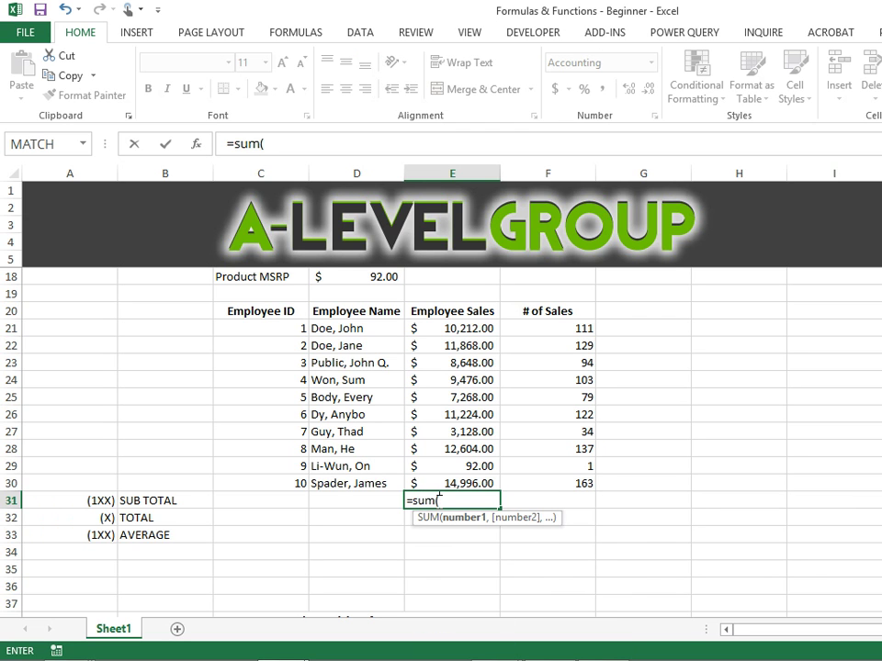
pyautogui.moveTo(460, 328); pyautogui.dragTo(468, 479)
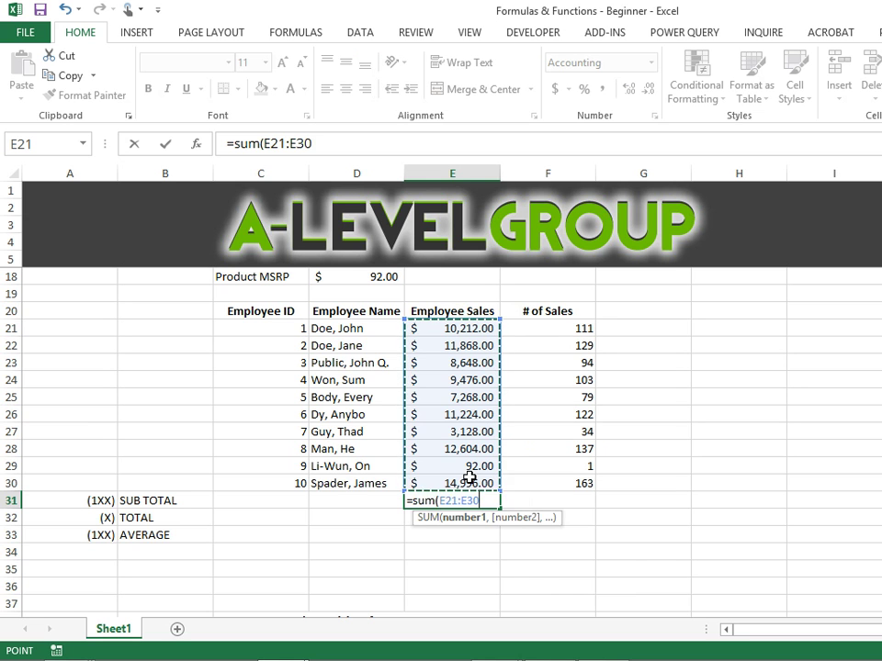
pyautogui.write(')')
pyautogui.press('Return')
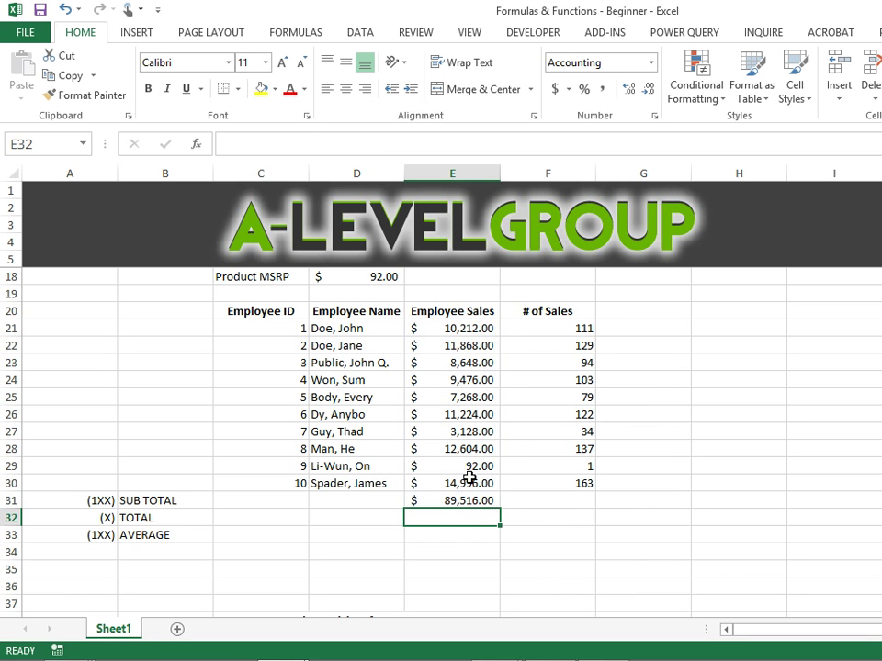
pyautogui.click(482, 503)
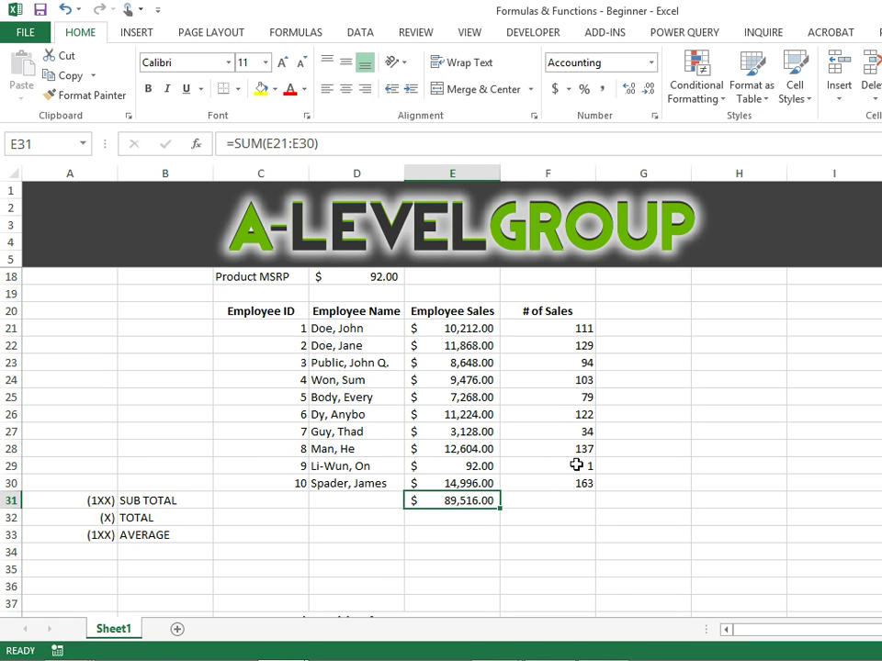
pyautogui.click(429, 518)
pyautogui.moveTo(291, 467); pyautogui.dragTo(595, 468)
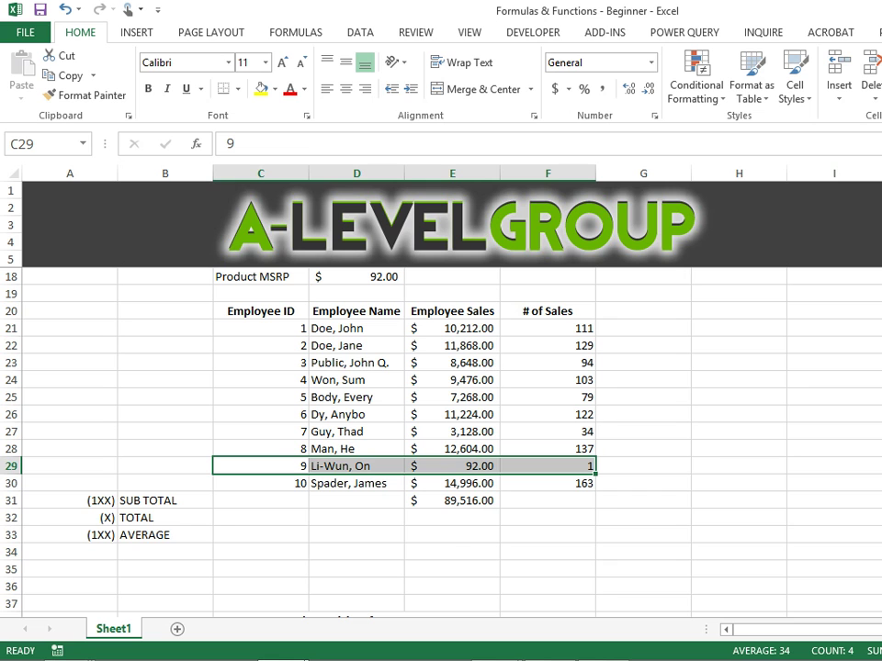
# Hide row 29 of the employee table with Ctrl+9, then return to E31
pyautogui.hotkey('alt', 'h')
pyautogui.press('h')
pyautogui.press('Escape')
pyautogui.hotkey('ctrl', '9')
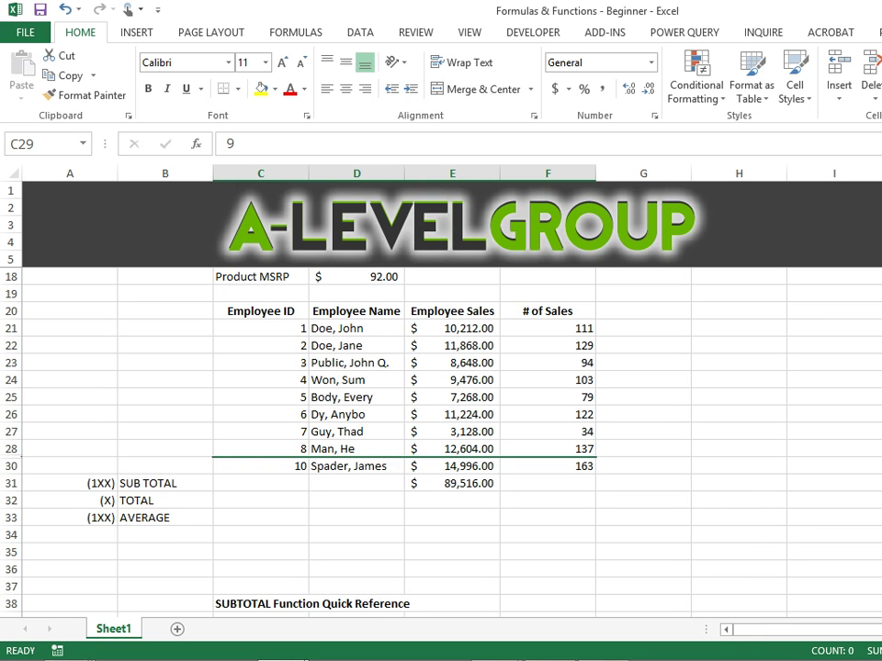
pyautogui.click(483, 507)
pyautogui.click(457, 478)
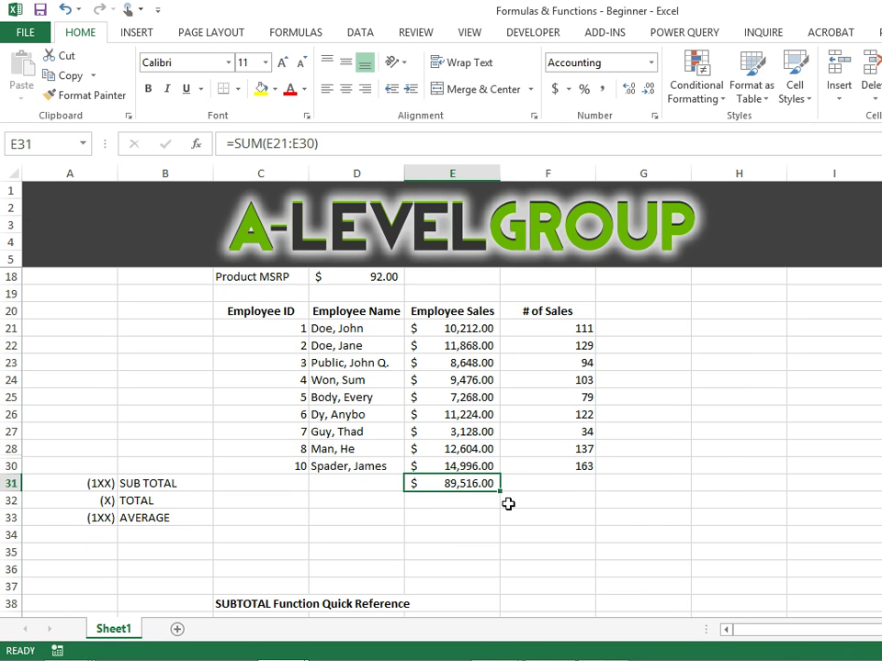
# Browse the SUBTOTAL function-number codes (1–11, 101–111) in E31, then cancel the entry
pyautogui.write('=')
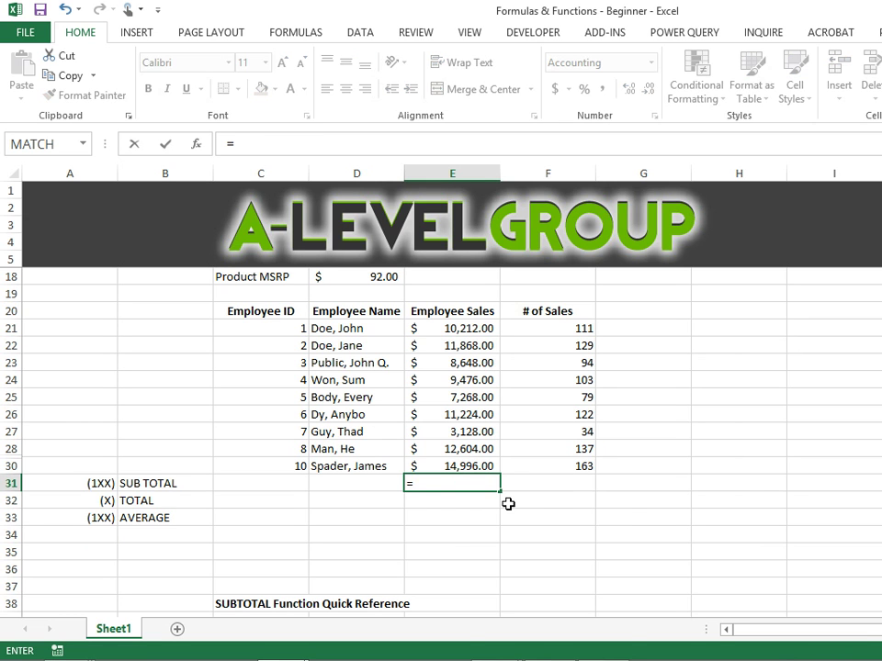
pyautogui.write('subto')
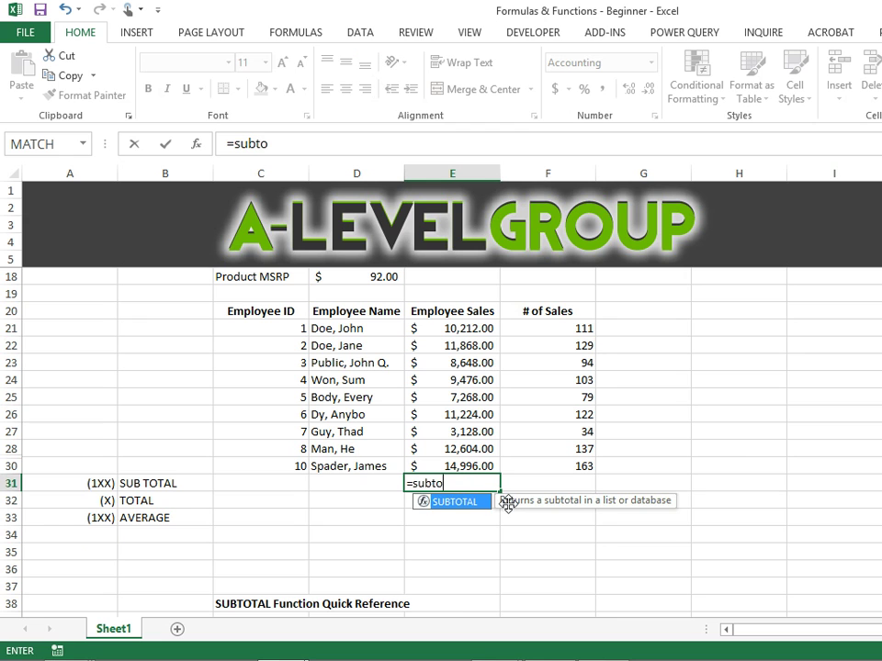
pyautogui.write('tal(')
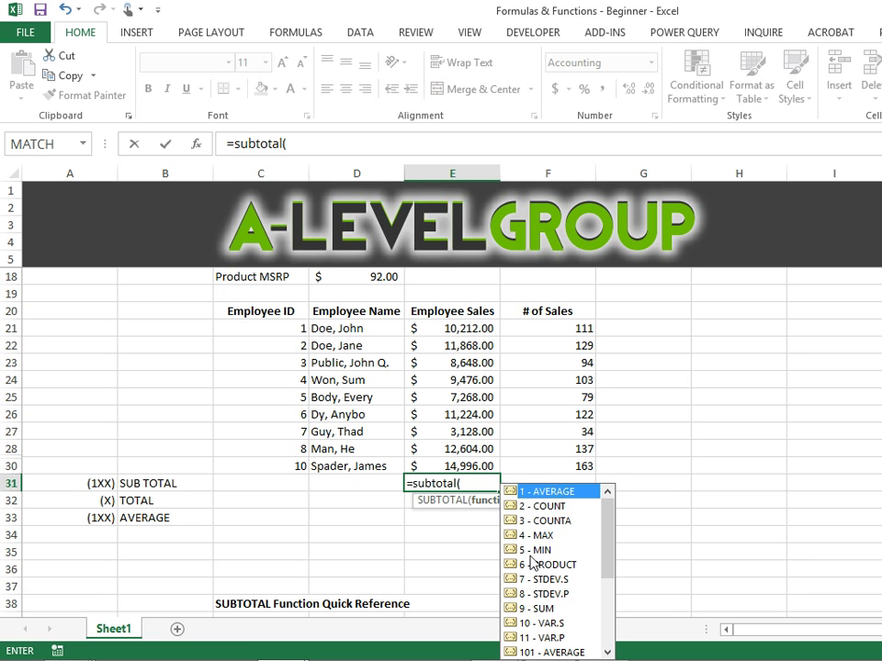
pyautogui.moveTo(603, 514)
pyautogui.mouseDown()
pyautogui.moveTo(601, 592)
pyautogui.moveTo(599, 505)
pyautogui.mouseUp()
pyautogui.press('Escape')
pyautogui.press('BackSpace')
pyautogui.press('Escape')
pyautogui.press('Escape')
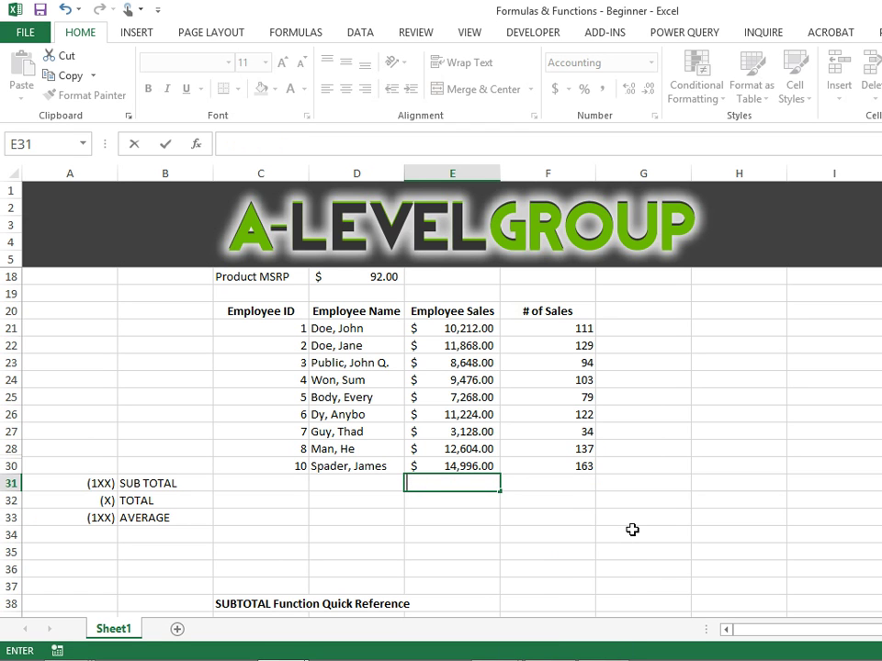
pyautogui.press('Down')
pyautogui.scroll(-6, 632, 530)
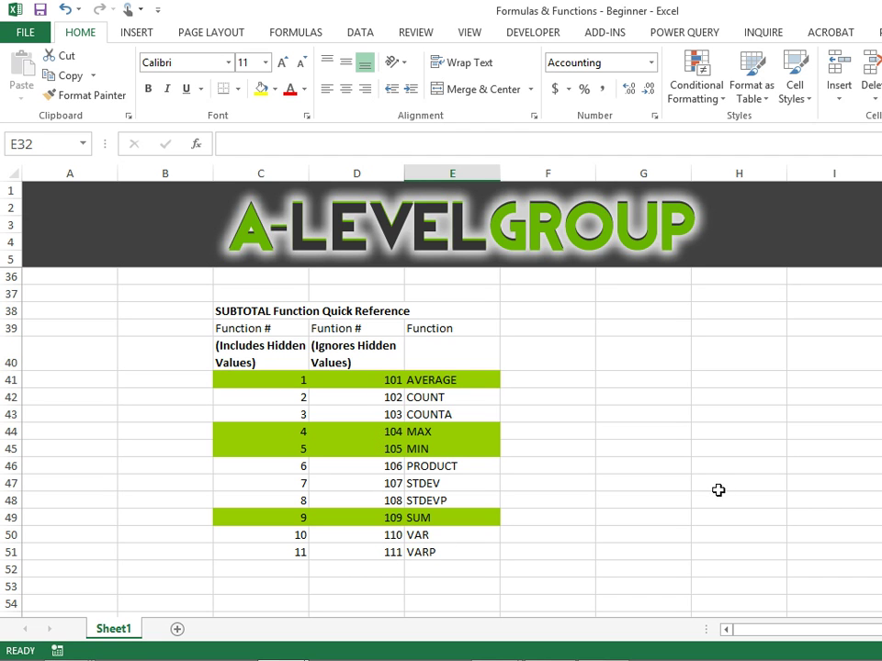
pyautogui.scroll(6, 687, 498)
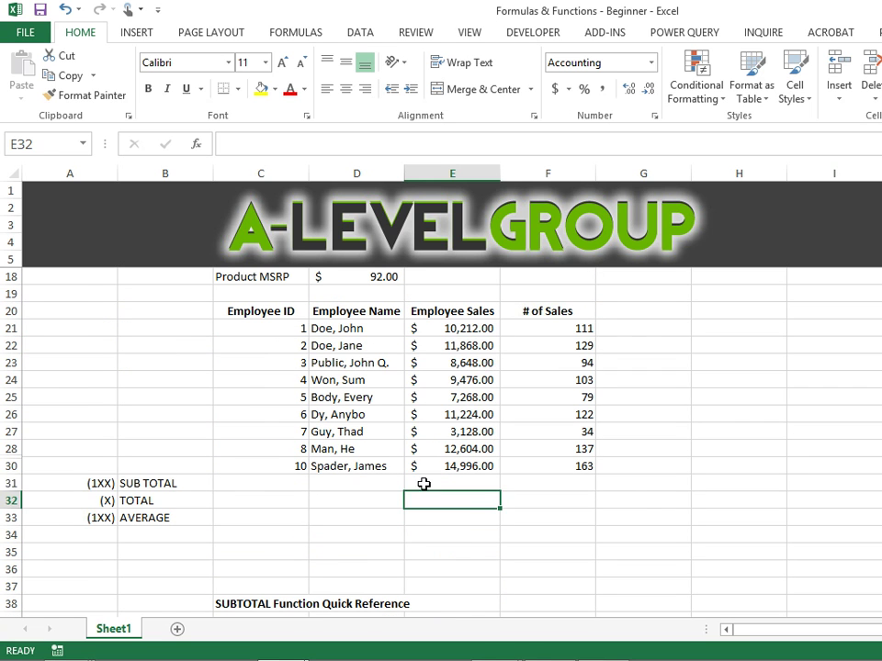
# Enter =SUBTOTAL(109,E21:E30) in E31, giving $89,424.00 without hidden row 29
pyautogui.click(446, 481)
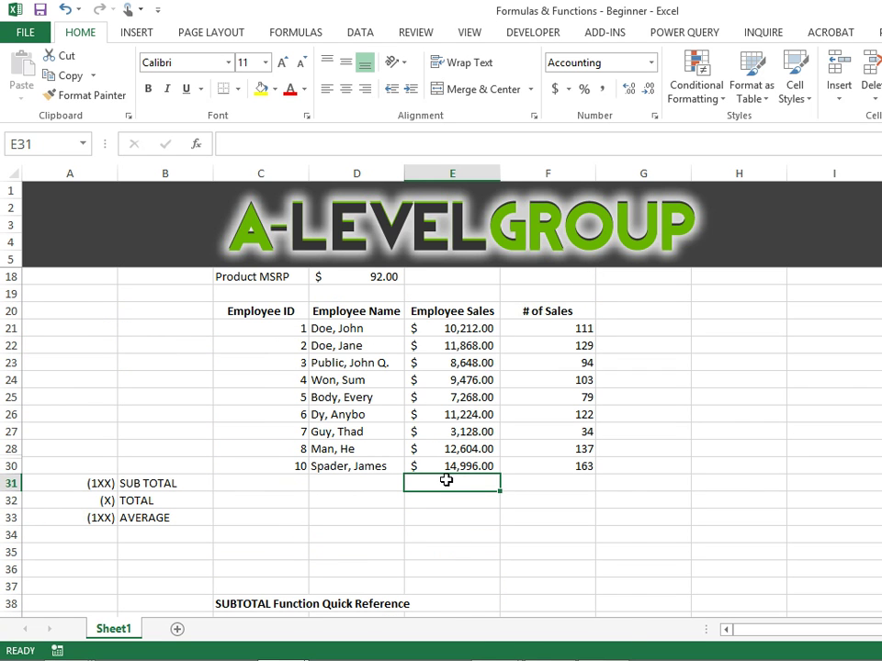
pyautogui.write('=sub')
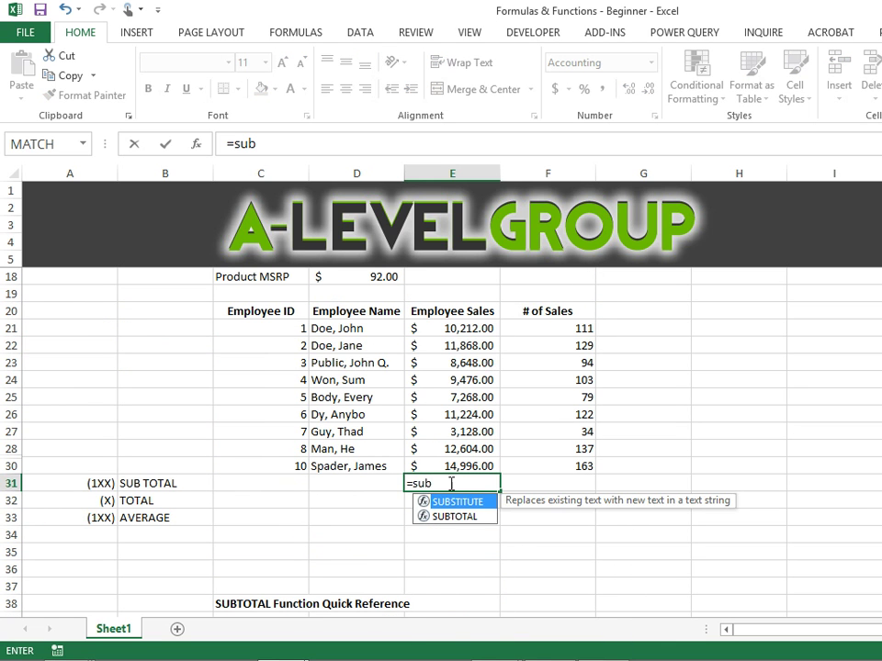
pyautogui.doubleClick(467, 516)
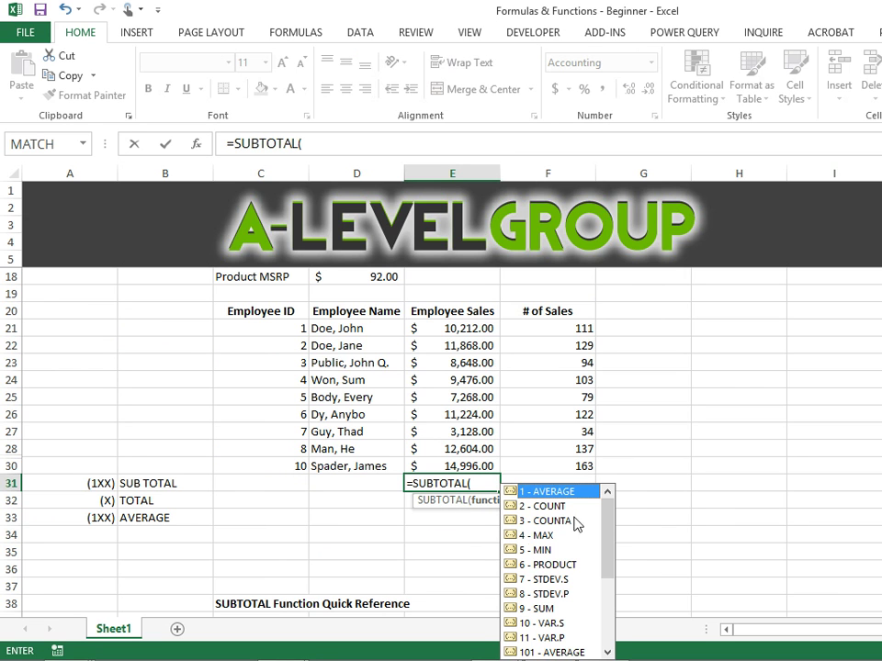
pyautogui.moveTo(610, 527); pyautogui.dragTo(618, 600)
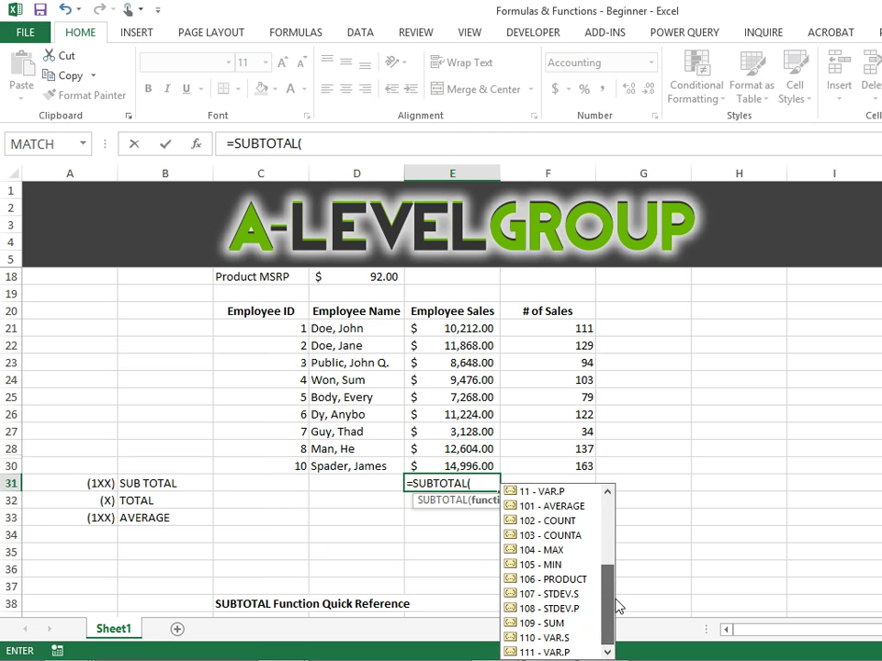
pyautogui.doubleClick(542, 623)
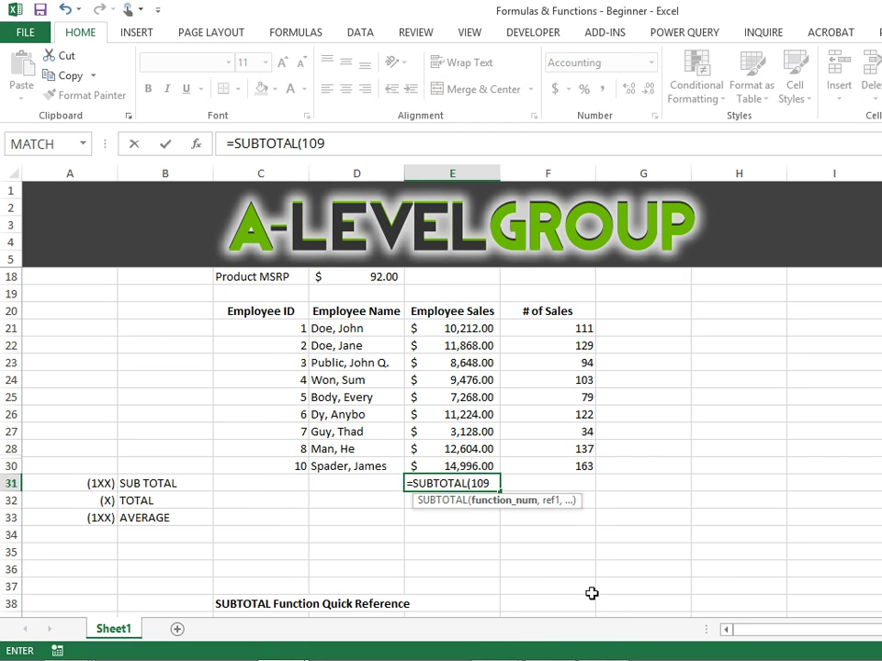
pyautogui.write(',')
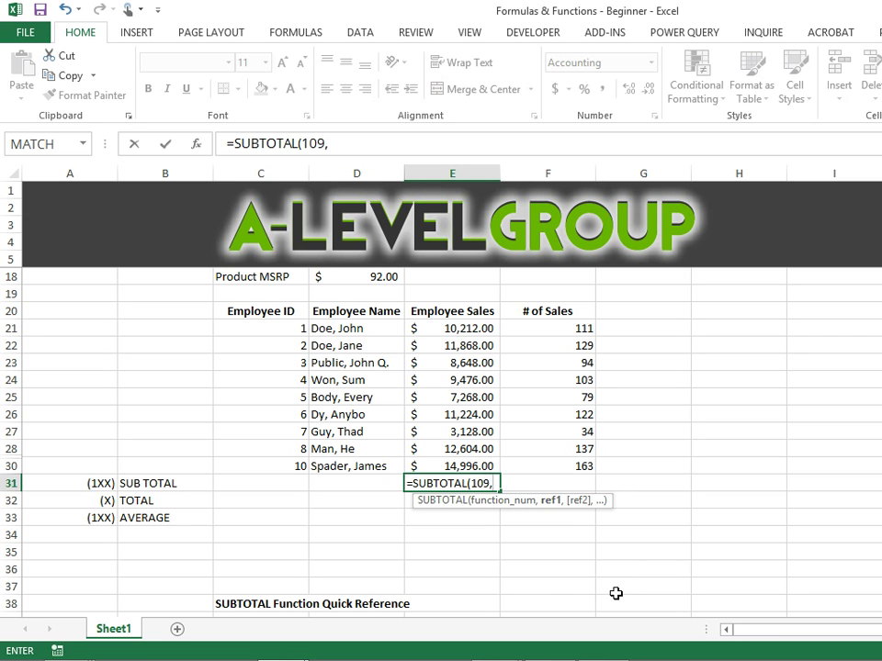
pyautogui.moveTo(468, 328); pyautogui.dragTo(471, 468)
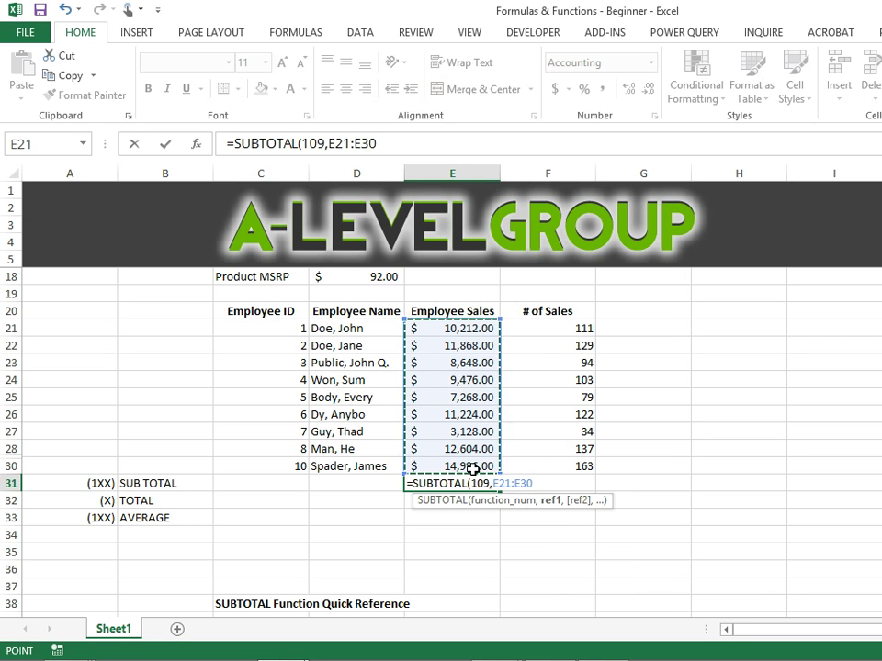
pyautogui.write(')')
pyautogui.press('Return')
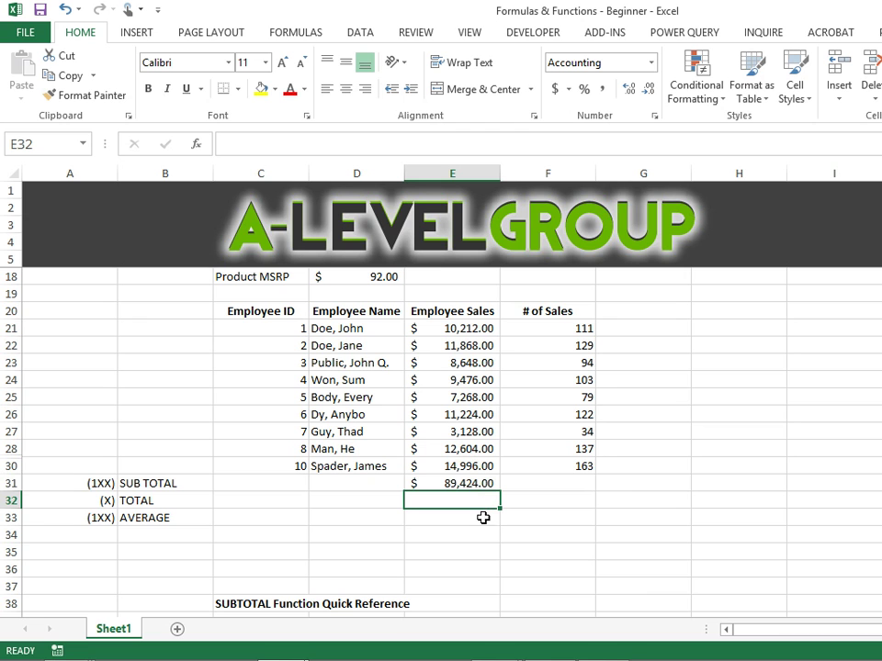
# Enter =SUBTOTAL(9,E21:E30) in E32 to sum all sales, including hidden rows, at $89,516.00
pyautogui.write('=subtotal')
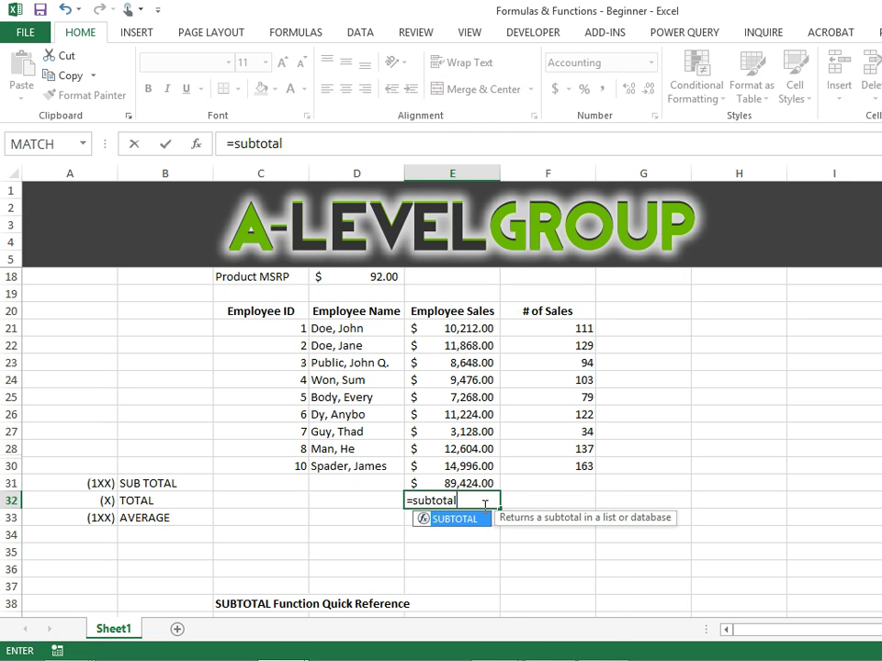
pyautogui.write('(')
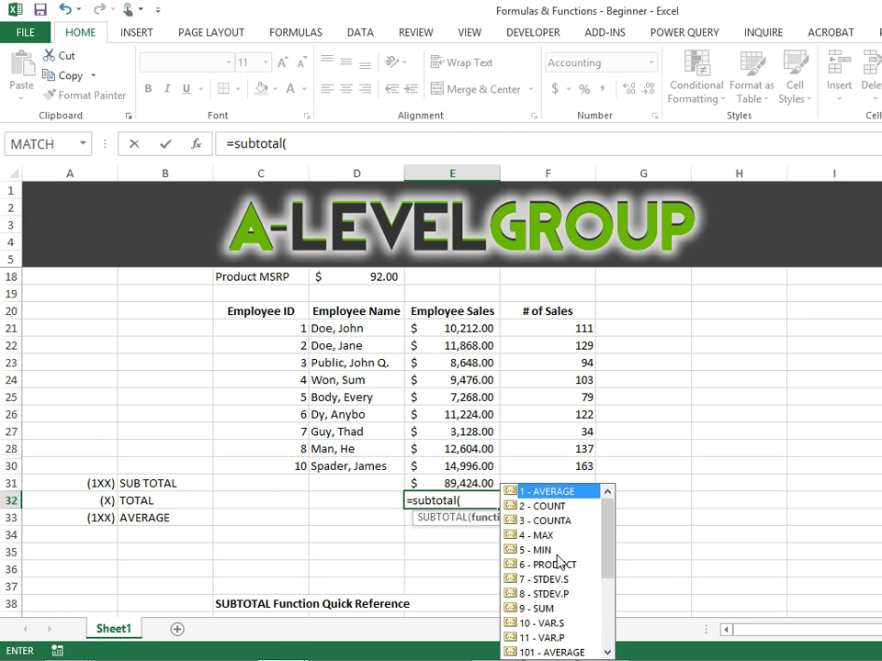
pyautogui.doubleClick(547, 611)
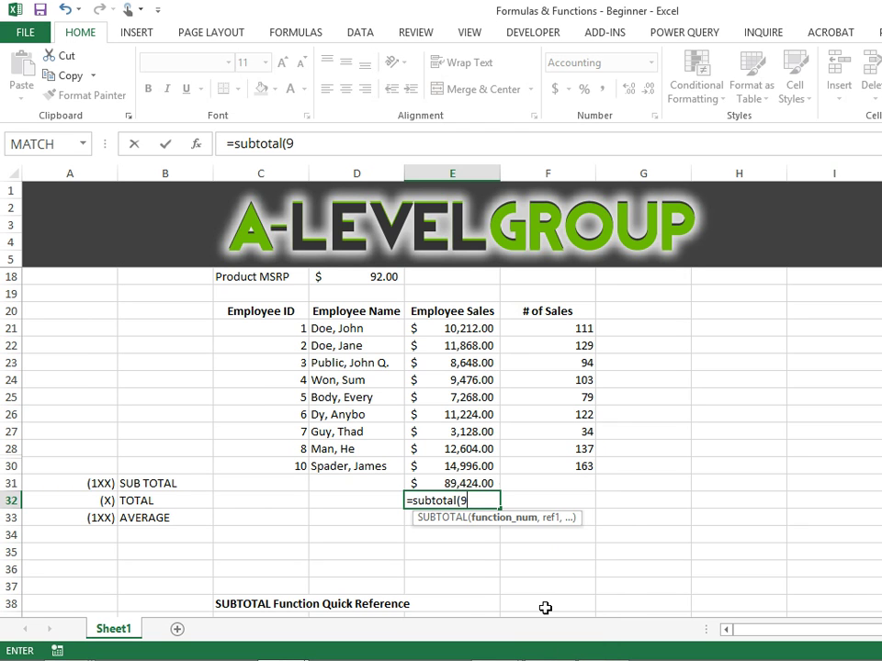
pyautogui.write(',')
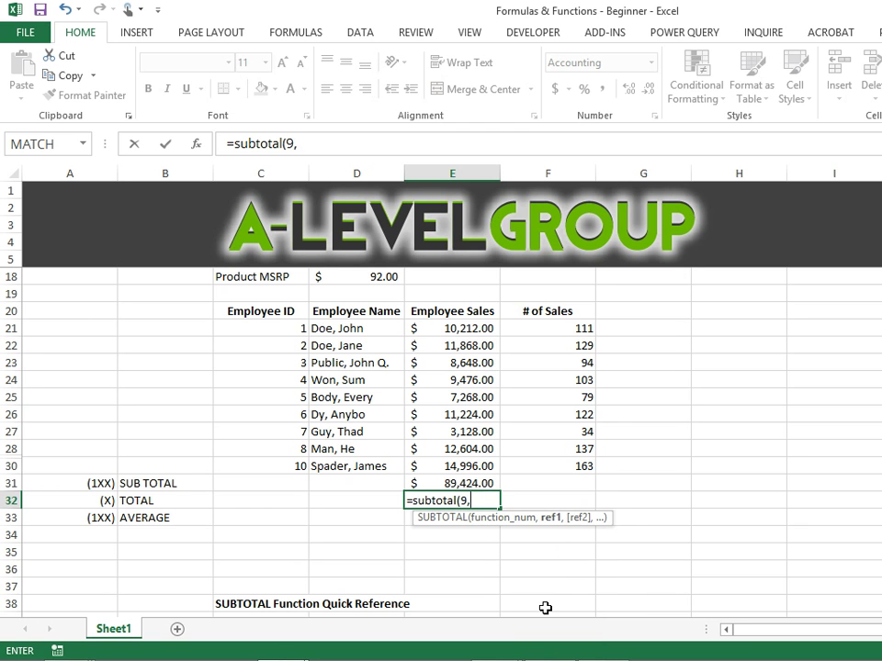
pyautogui.moveTo(473, 329); pyautogui.dragTo(465, 468)
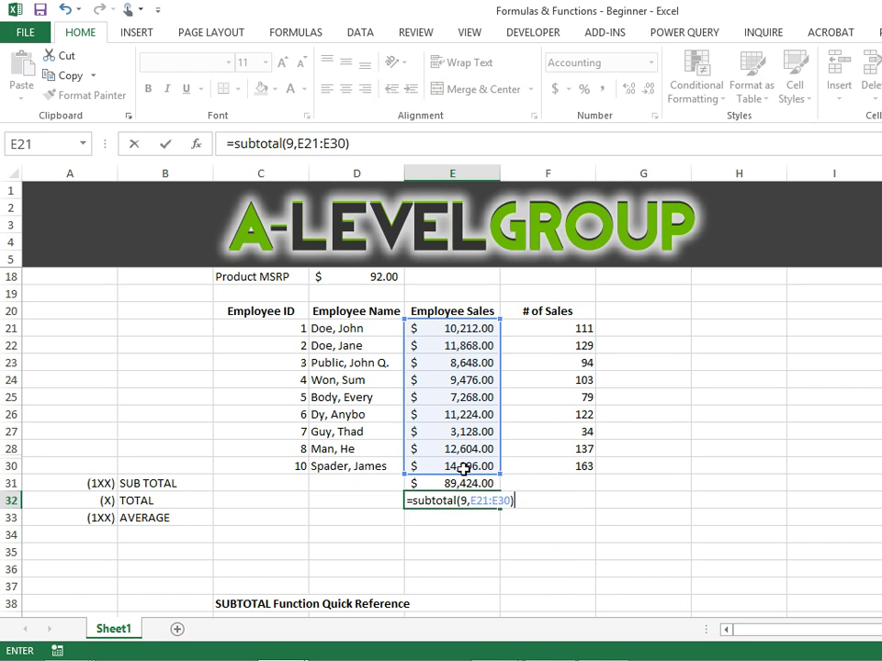
pyautogui.press('Return')
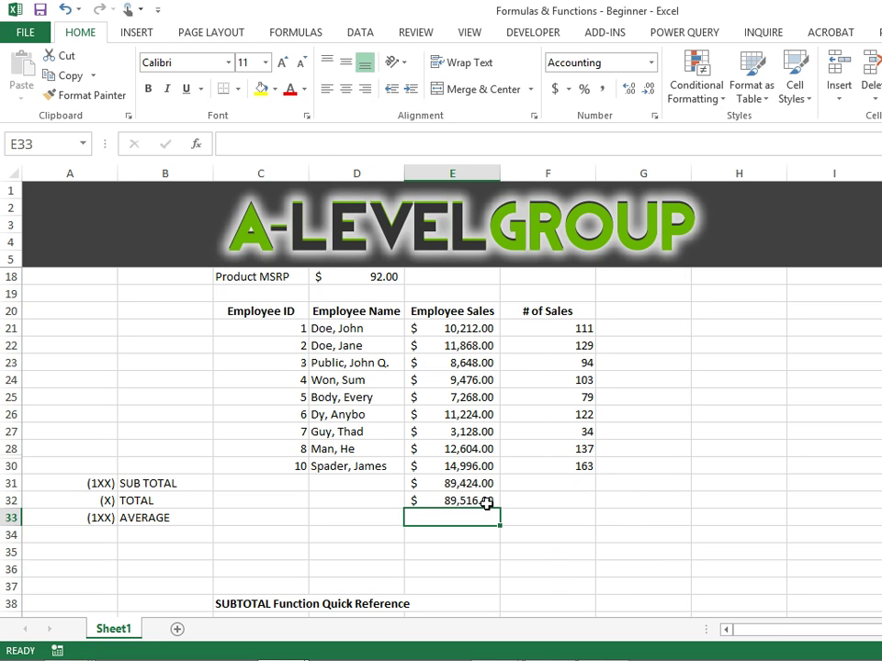
pyautogui.click(486, 501)
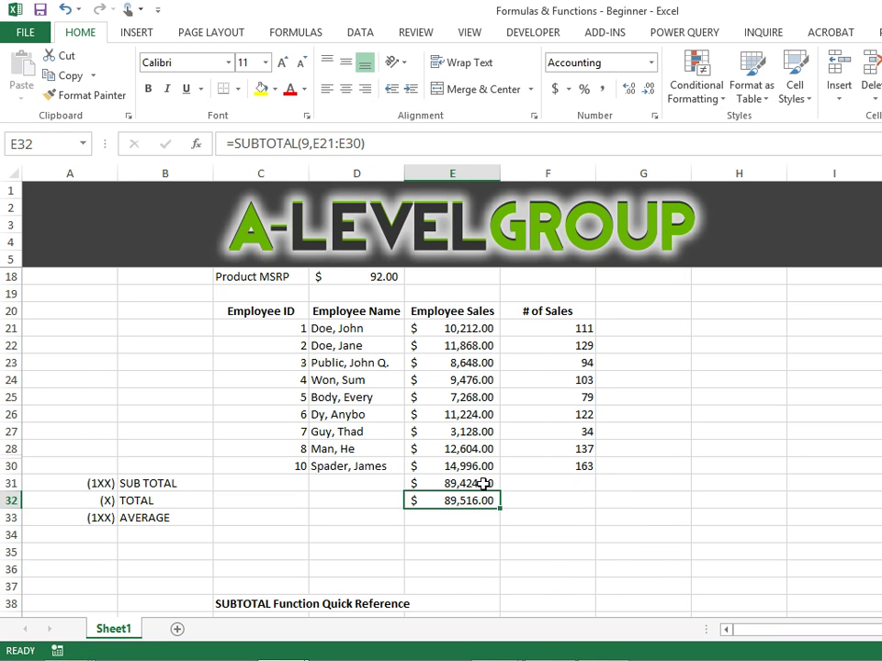
pyautogui.click(484, 483)
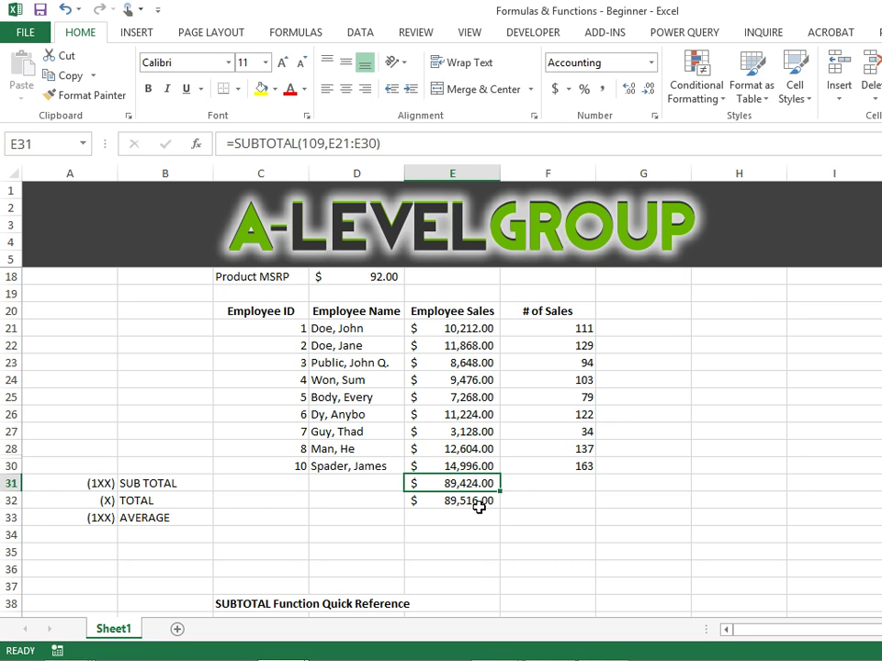
pyautogui.click(477, 505)
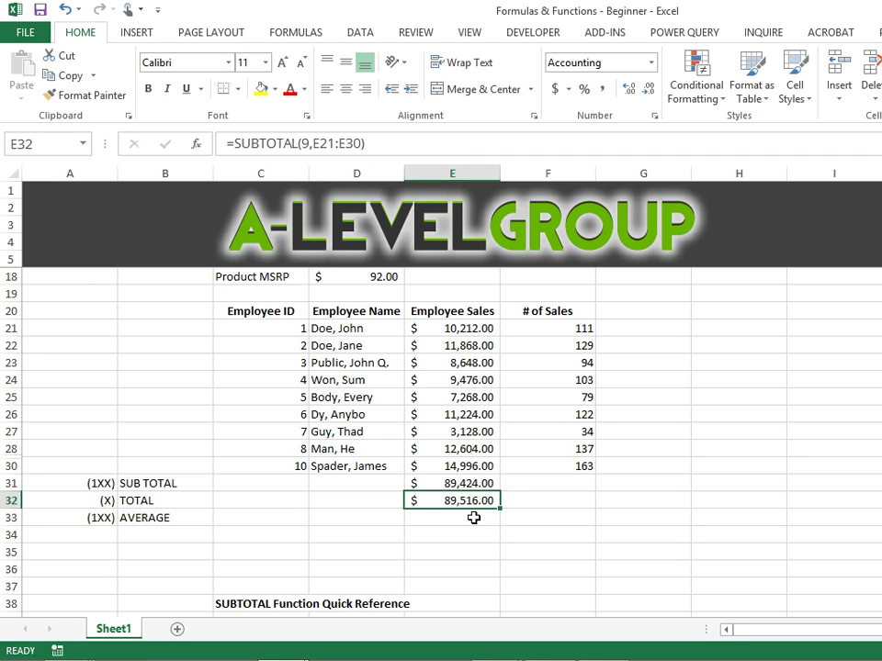
pyautogui.click(474, 518)
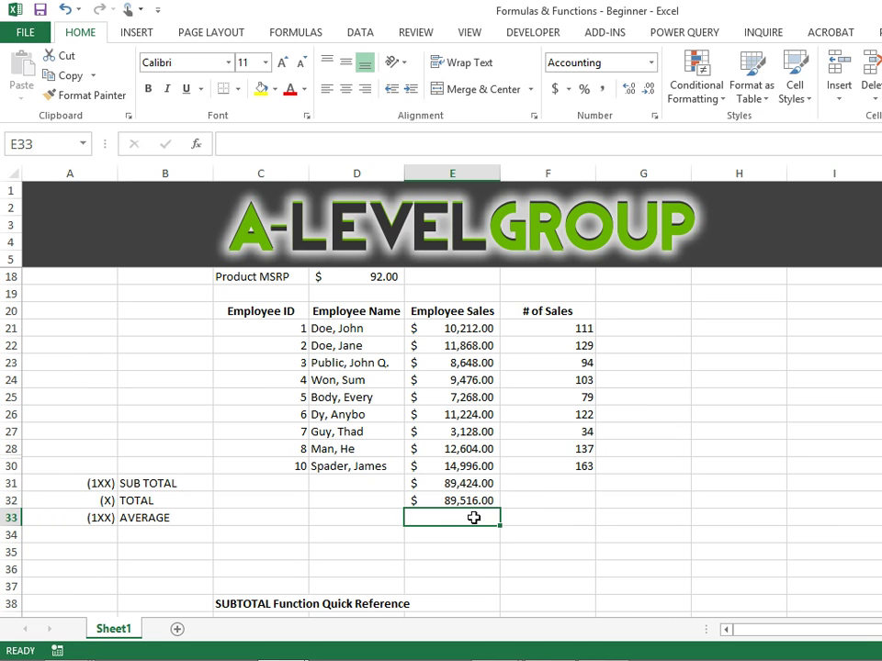
# Enter =SUBTOTAL(1,E21:E30) in E33 for an average employee sales of $8,951.60
pyautogui.write('=')
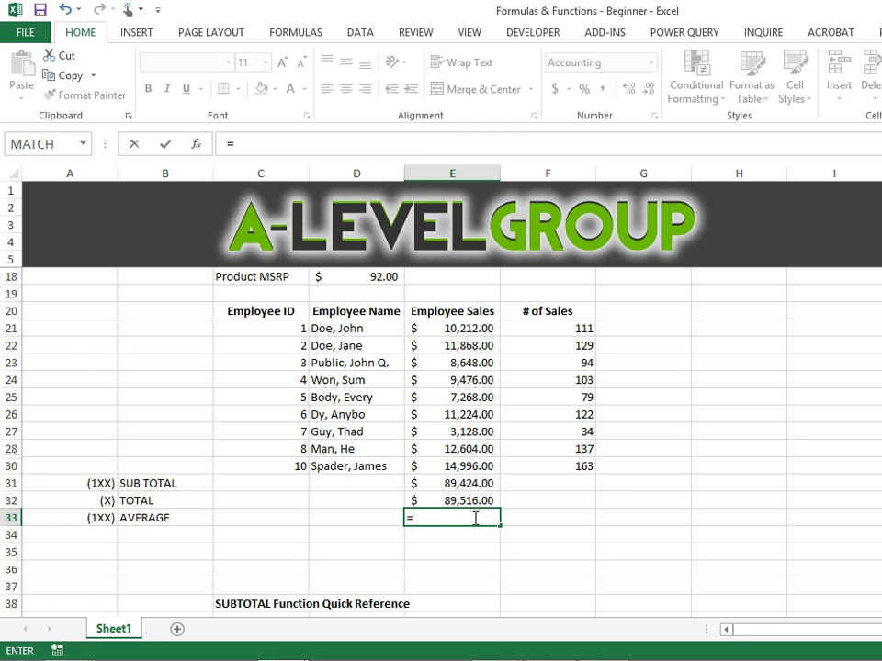
pyautogui.write('sub')
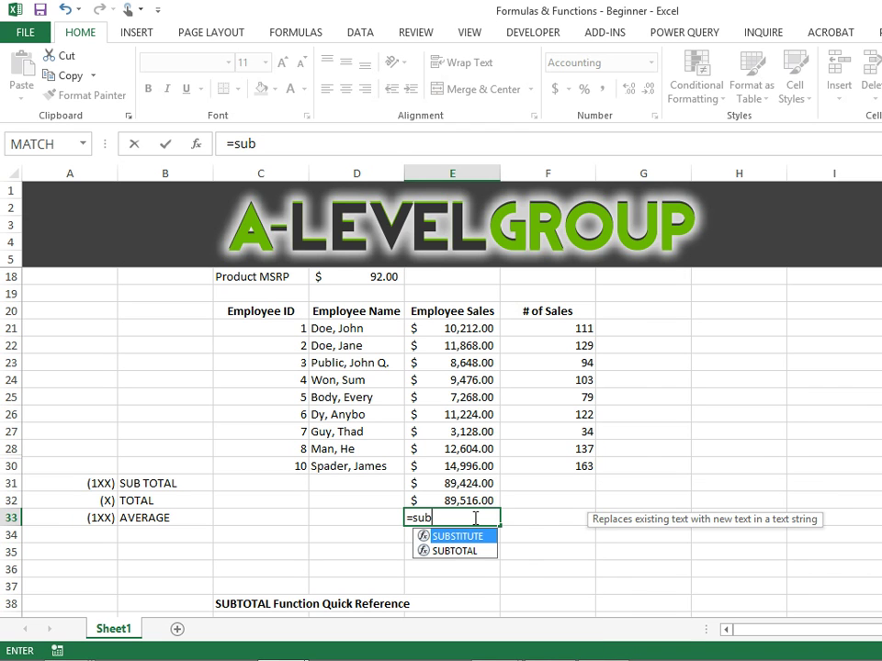
pyautogui.doubleClick(481, 552)
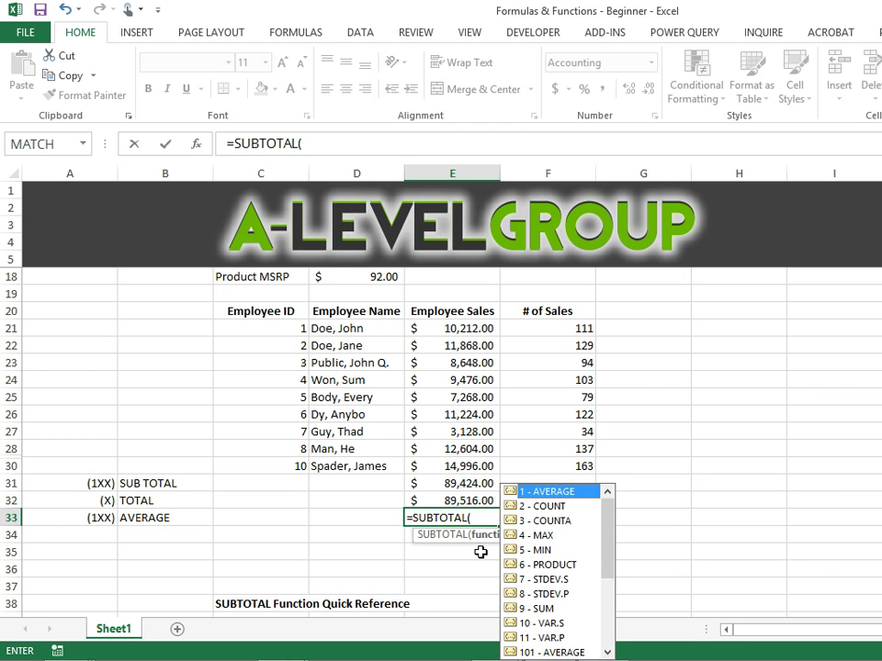
pyautogui.doubleClick(564, 492)
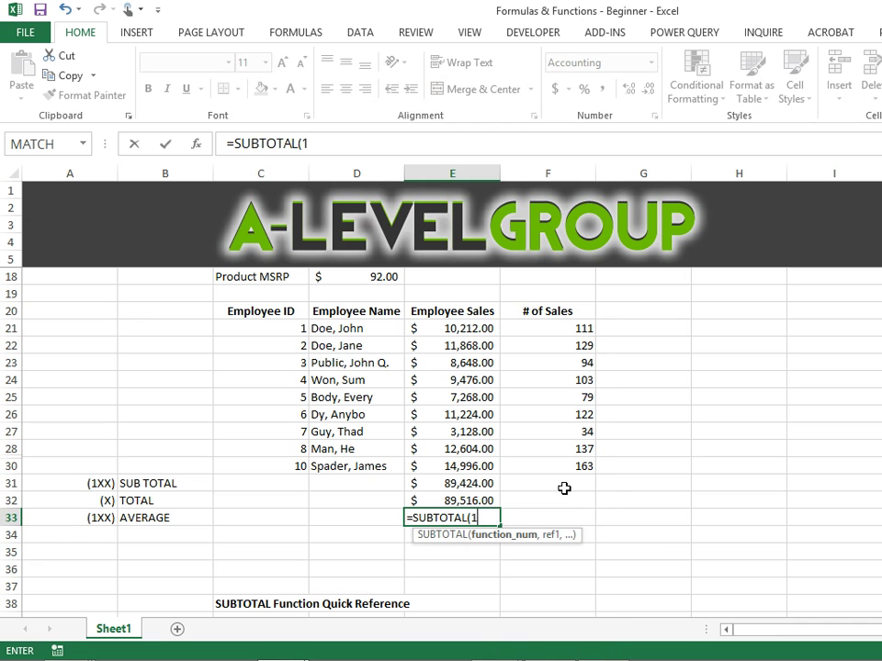
pyautogui.write(',')
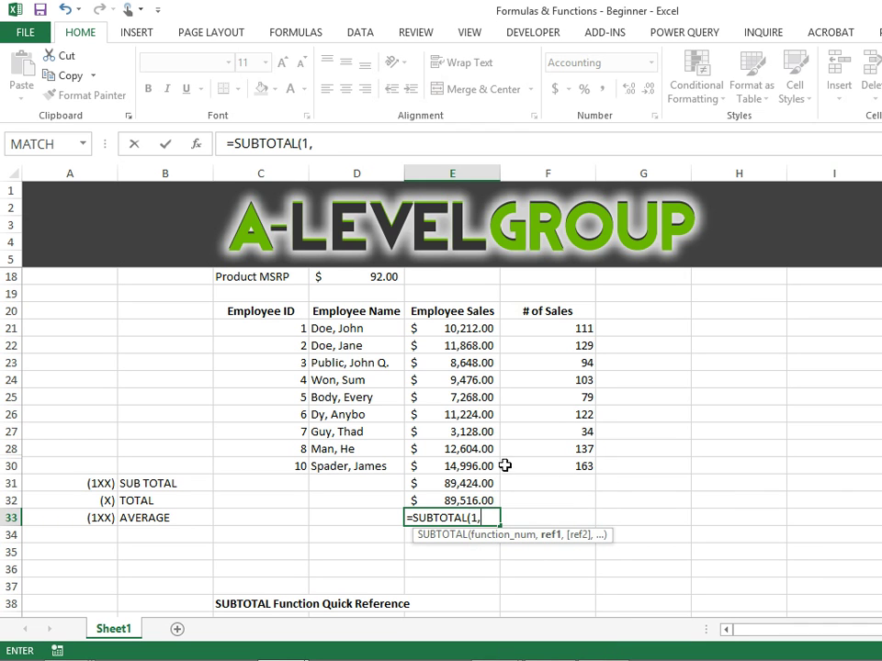
pyautogui.moveTo(470, 468); pyautogui.dragTo(471, 327)
pyautogui.write(')')
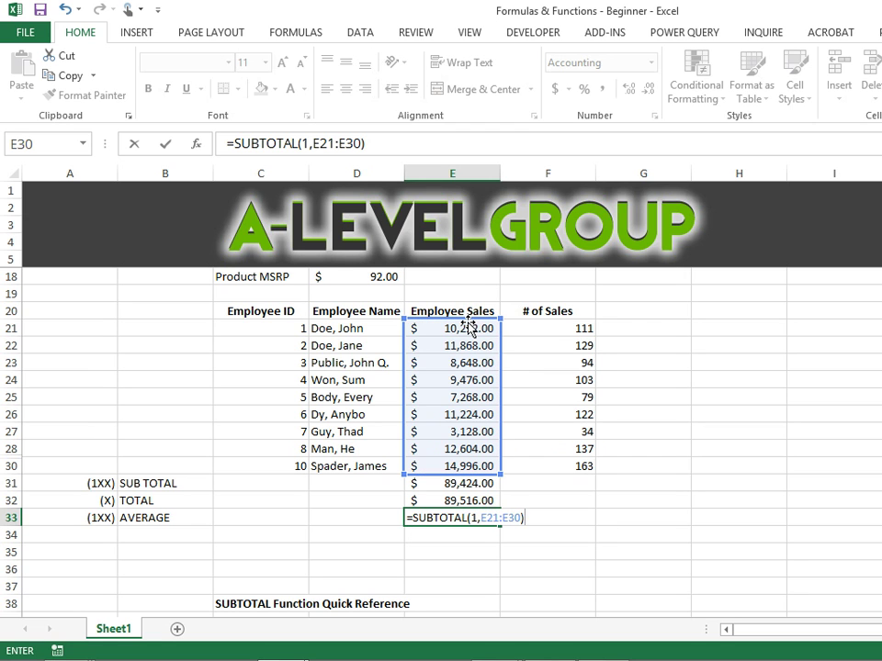
pyautogui.press('Return')
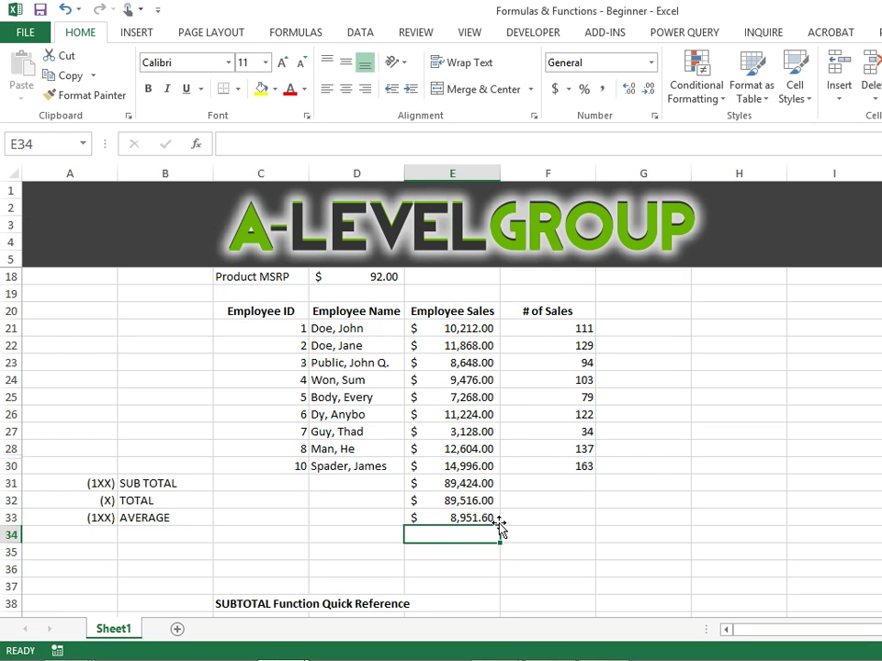
# Enter =SUBTOTAL(101,E21:E30) in E34 to average sales while excluding hidden rows
pyautogui.write('=sub')
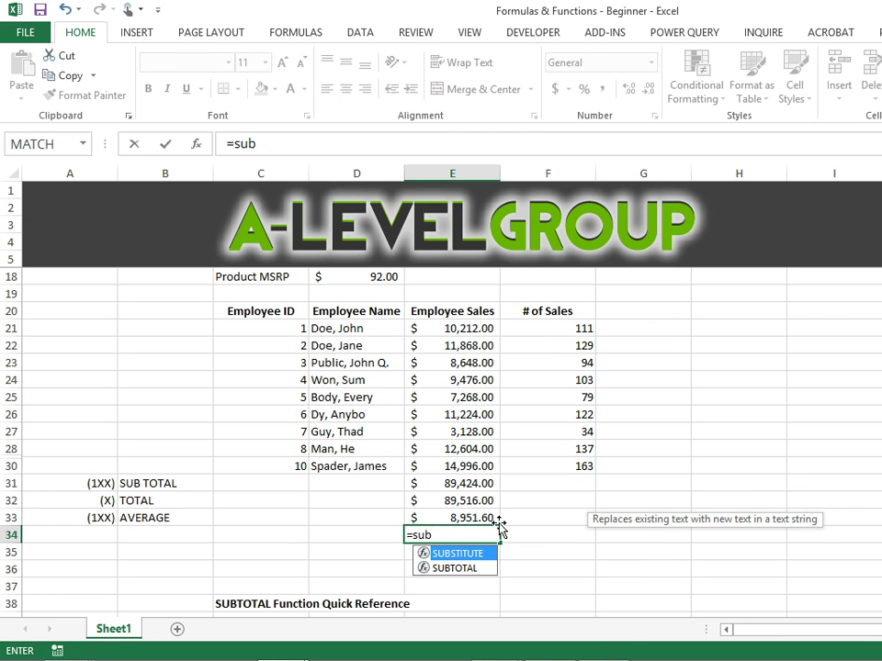
pyautogui.click(482, 569)
pyautogui.doubleClick(482, 568)
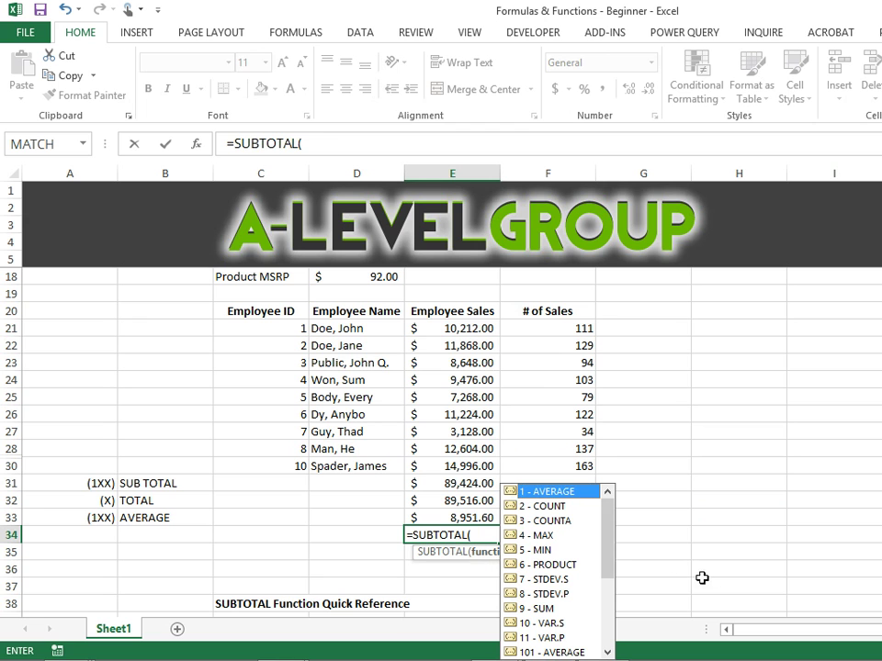
pyautogui.moveTo(612, 548); pyautogui.dragTo(609, 572)
pyautogui.doubleClick(564, 595)
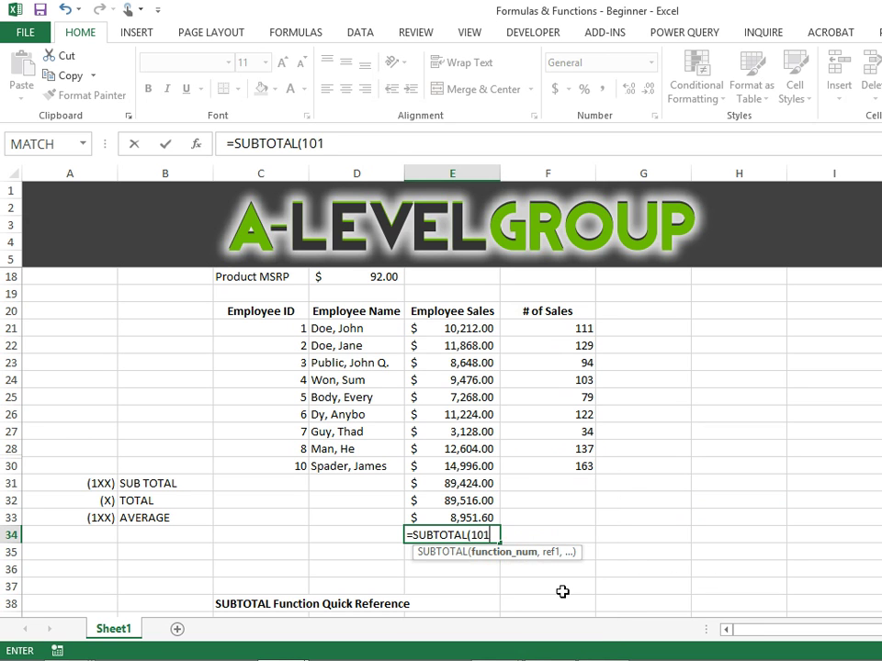
pyautogui.write(',')
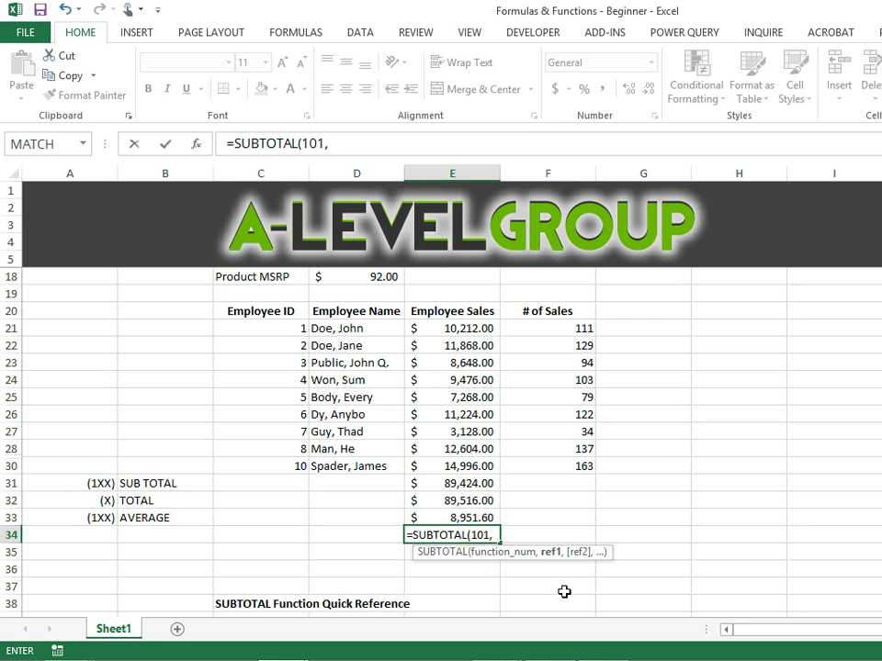
pyautogui.moveTo(478, 331); pyautogui.dragTo(472, 466)
pyautogui.write(')')
pyautogui.press('Return')
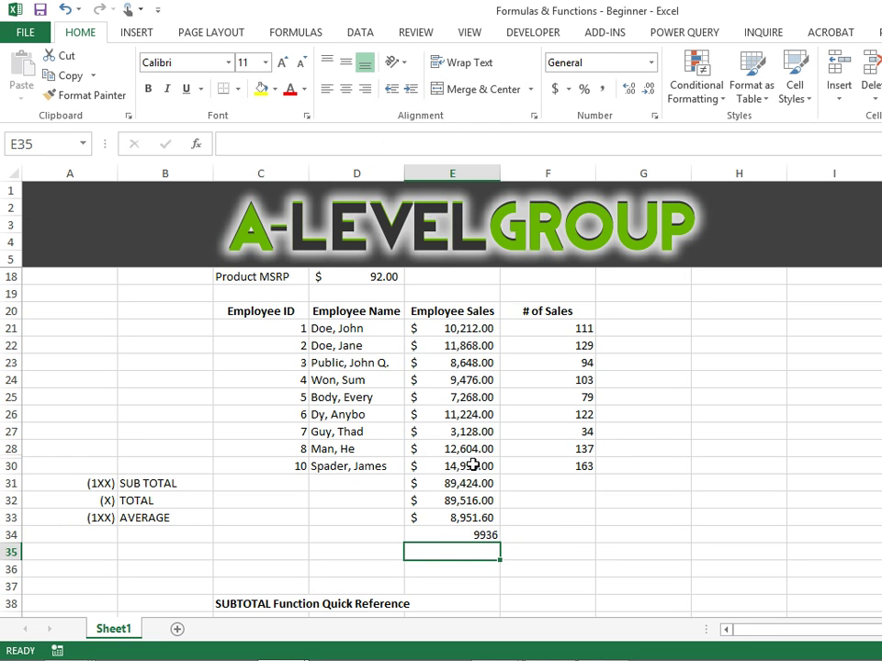
# Apply Accounting number format to E34 so it reads $ 9,936.00
pyautogui.click(483, 537)
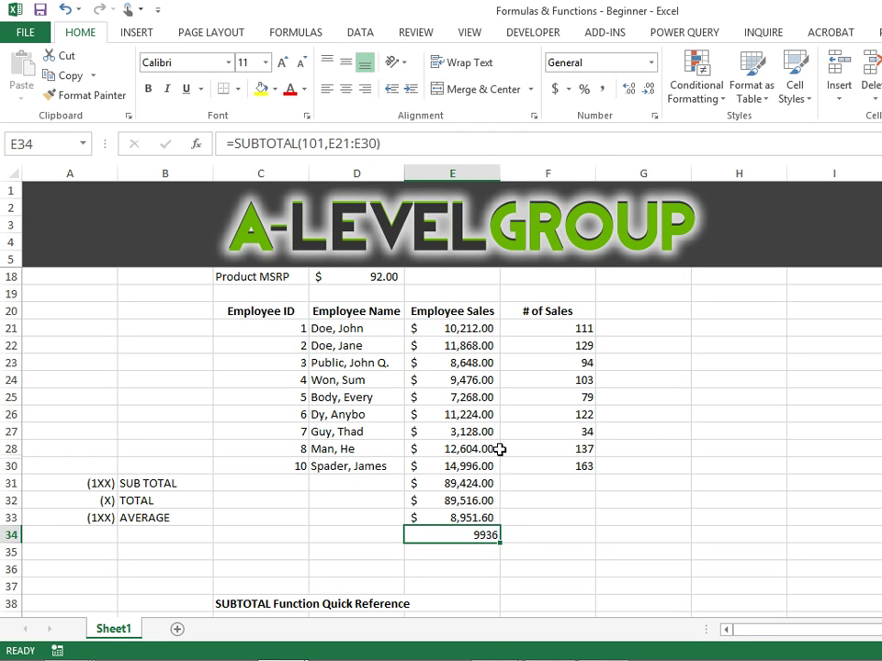
pyautogui.click(555, 89)
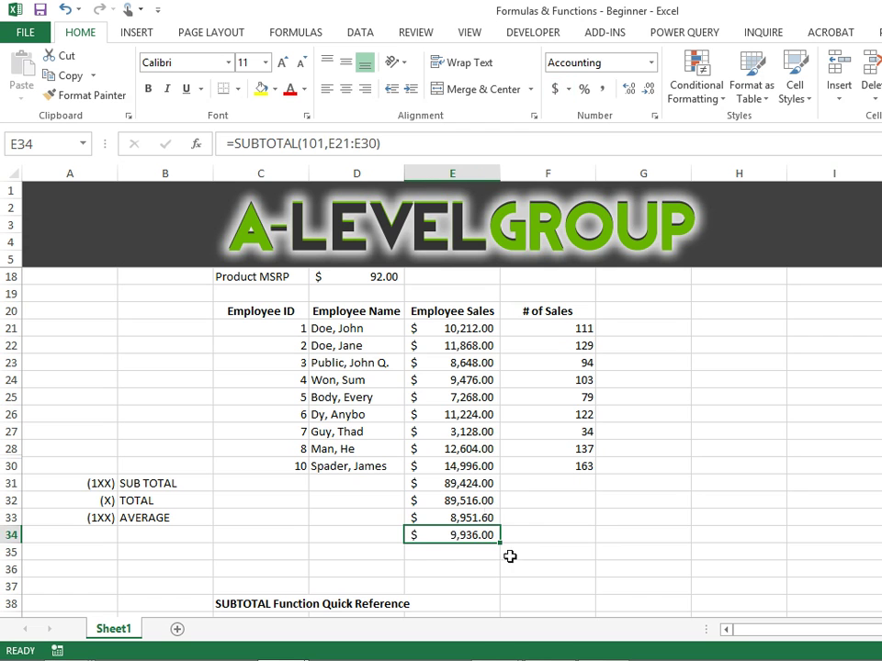
pyautogui.click(508, 565)
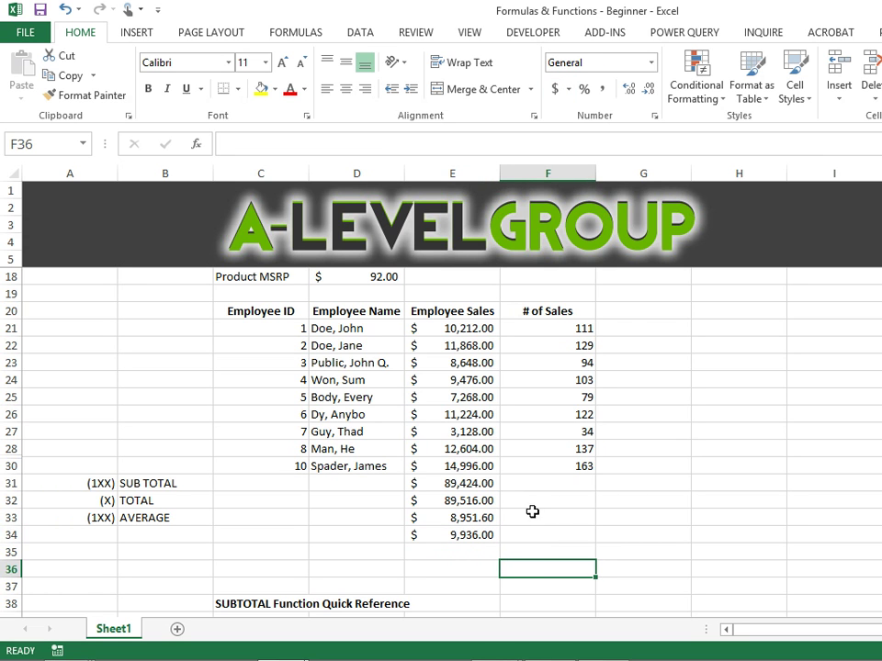
# Start a SUBTOTAL formula in C31 using function number 2 (COUNT)
pyautogui.scroll(3, 531, 510)
pyautogui.scroll(-1, 856, 569)
pyautogui.scroll(-2, 856, 569)
pyautogui.click(696, 541)
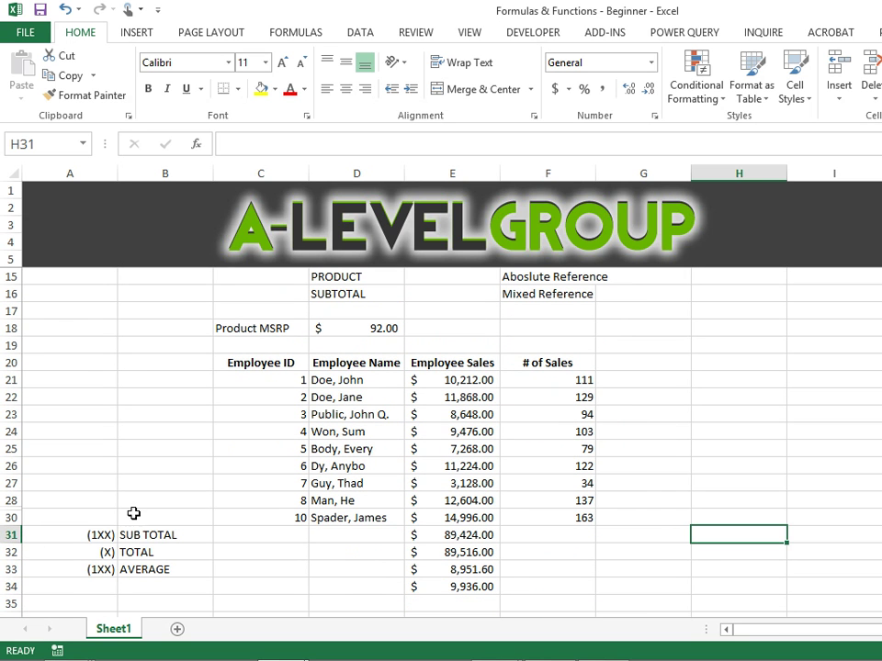
pyautogui.click(250, 535)
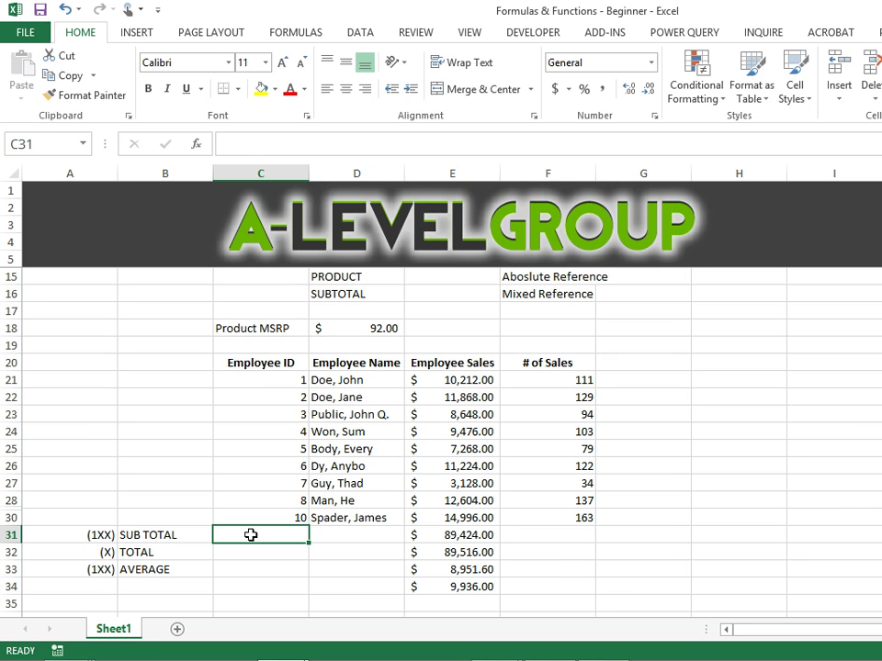
pyautogui.write('=')
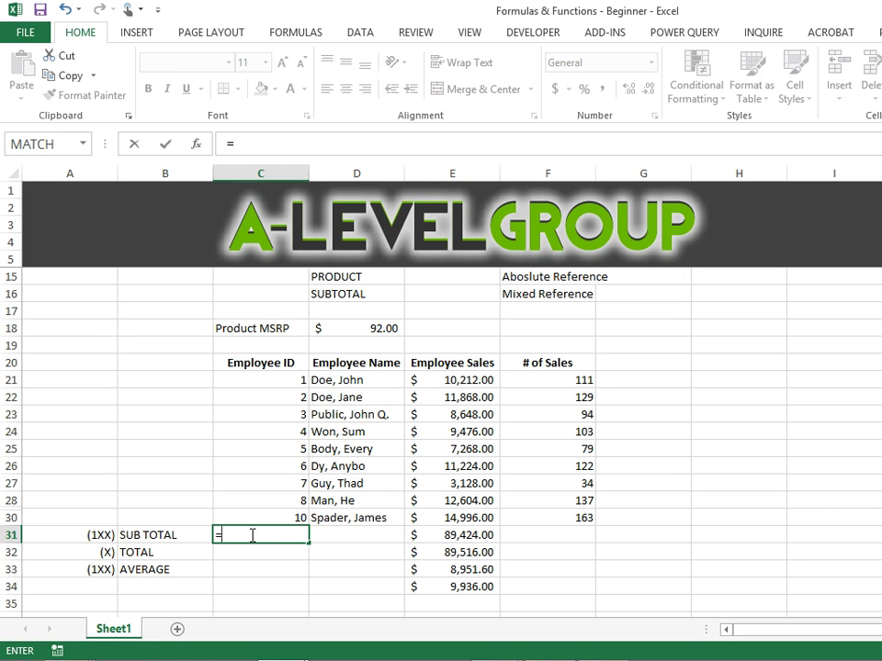
pyautogui.write('subtotal')
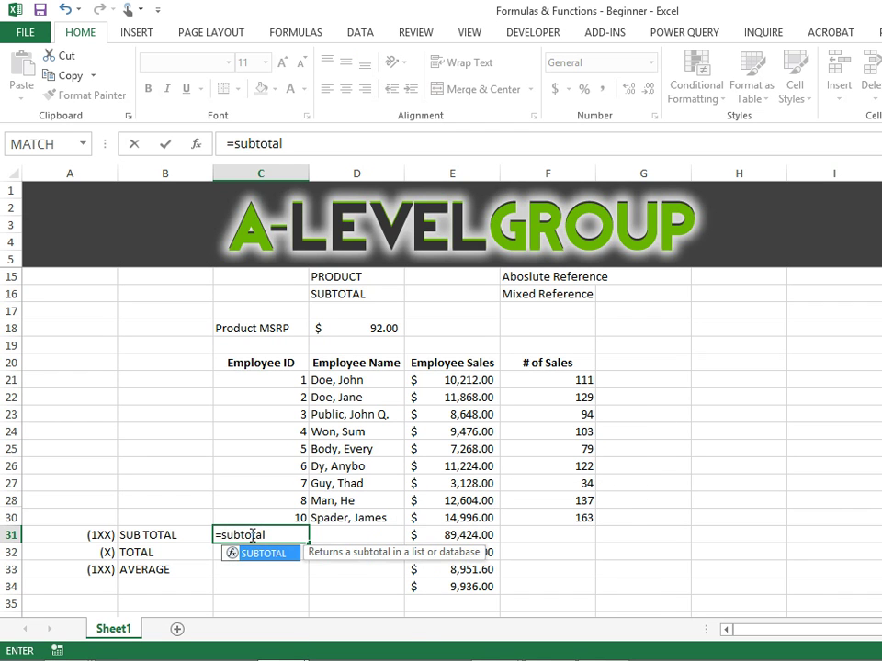
pyautogui.write('(')
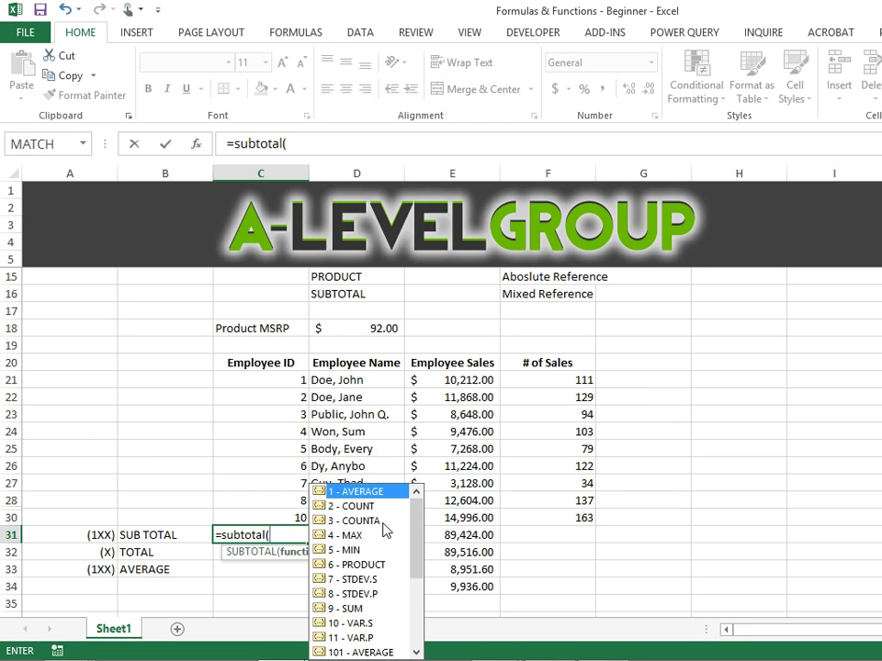
pyautogui.moveTo(423, 528); pyautogui.dragTo(418, 604)
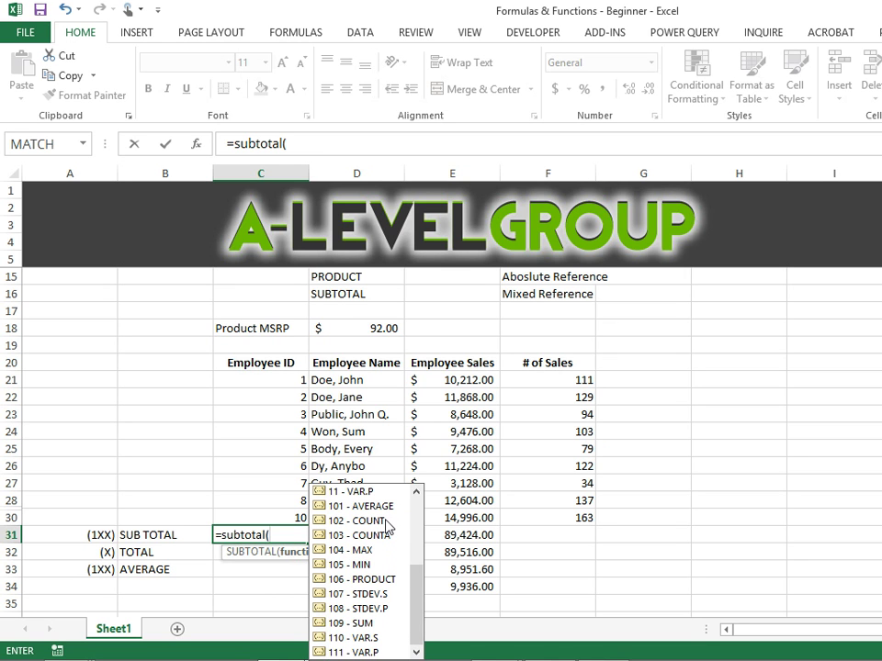
pyautogui.moveTo(415, 590)
pyautogui.mouseDown()
pyautogui.moveTo(424, 532)
pyautogui.moveTo(415, 510)
pyautogui.moveTo(408, 605)
pyautogui.mouseUp()
pyautogui.moveTo(419, 585); pyautogui.dragTo(415, 496)
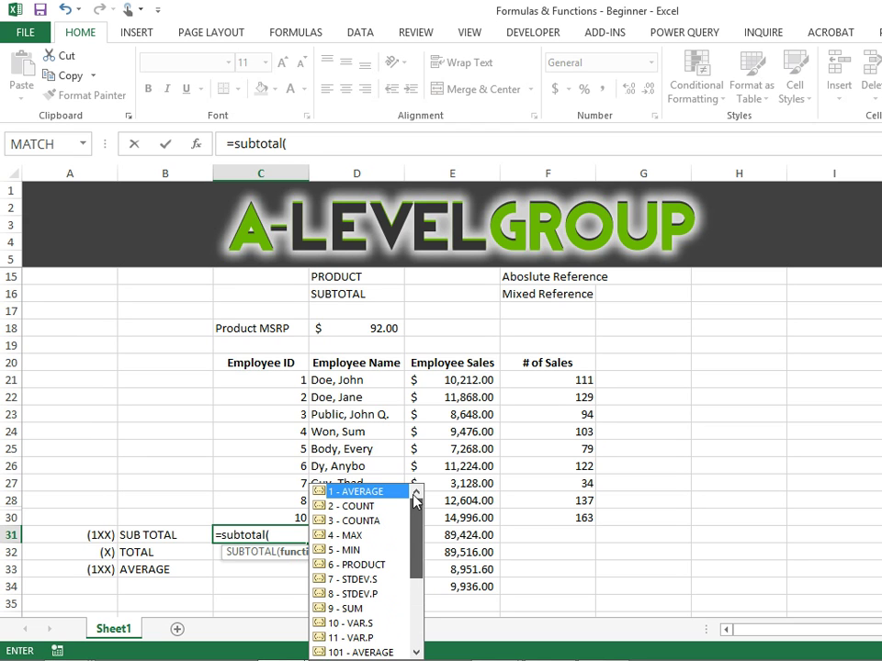
pyautogui.click(358, 508)
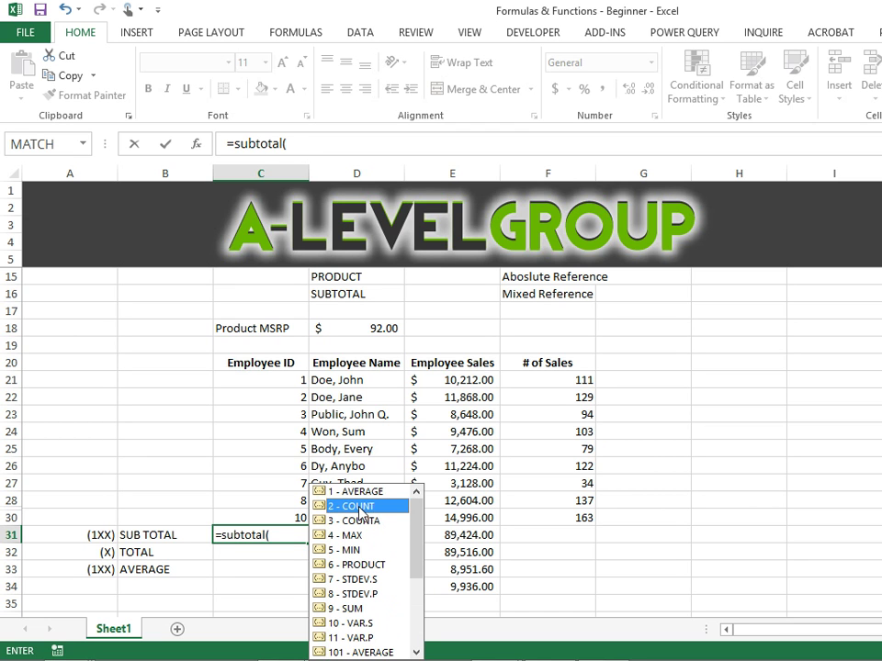
pyautogui.doubleClick(358, 508)
# Complete it as =SUBTOTAL(2,C21:C30), counting 10 Employee IDs
pyautogui.write(',')
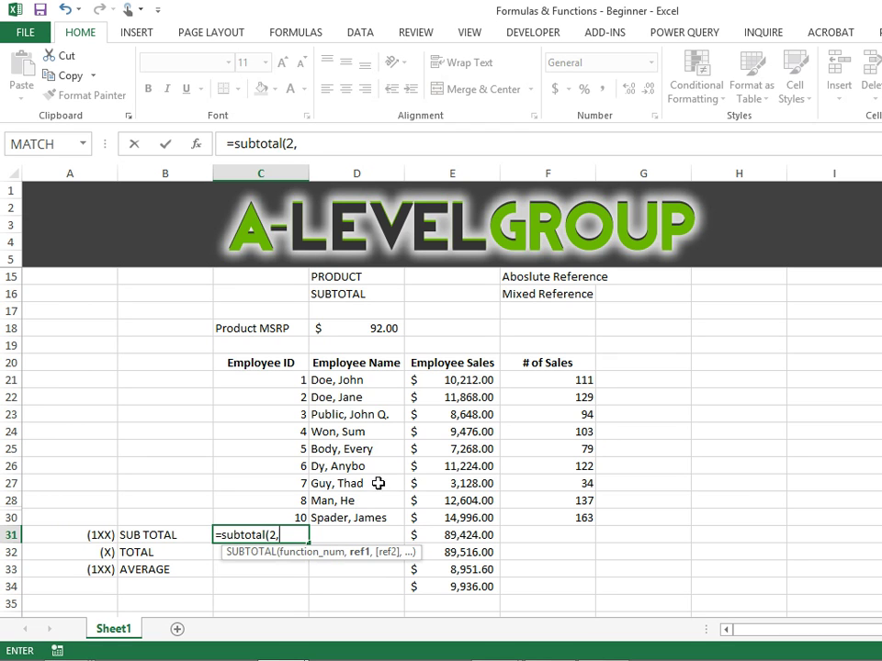
pyautogui.moveTo(279, 379); pyautogui.dragTo(280, 517)
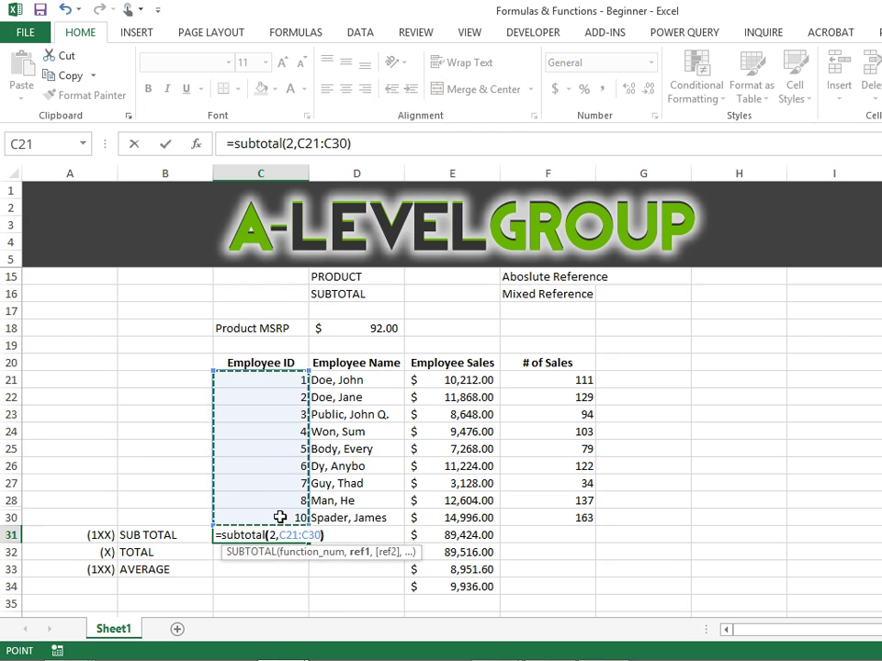
pyautogui.write(')')
pyautogui.press('Return')
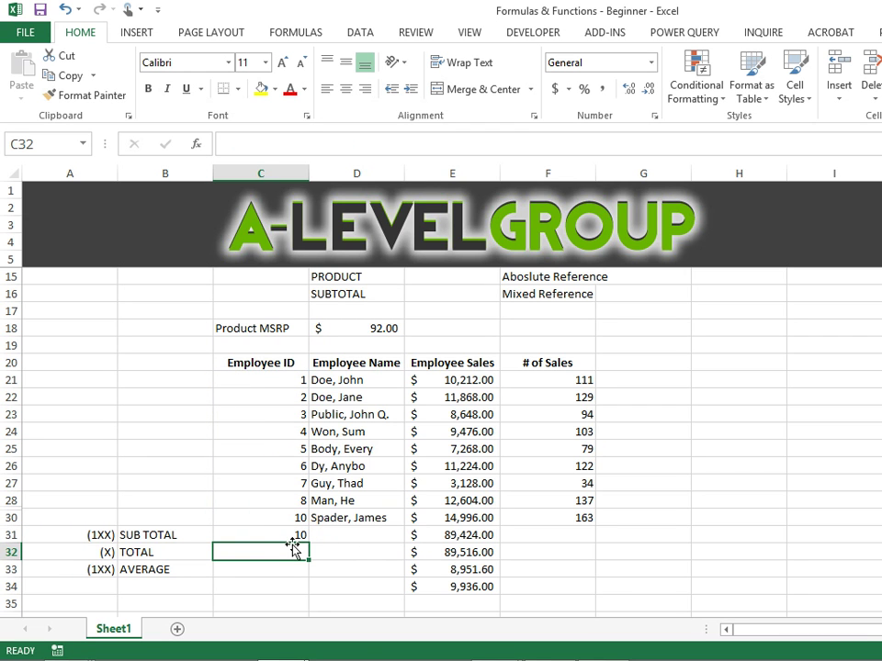
# Change C31 to =SUBTOTAL(102,C21:C30) so the count excludes hidden row 29, showing 9
pyautogui.click(288, 535)
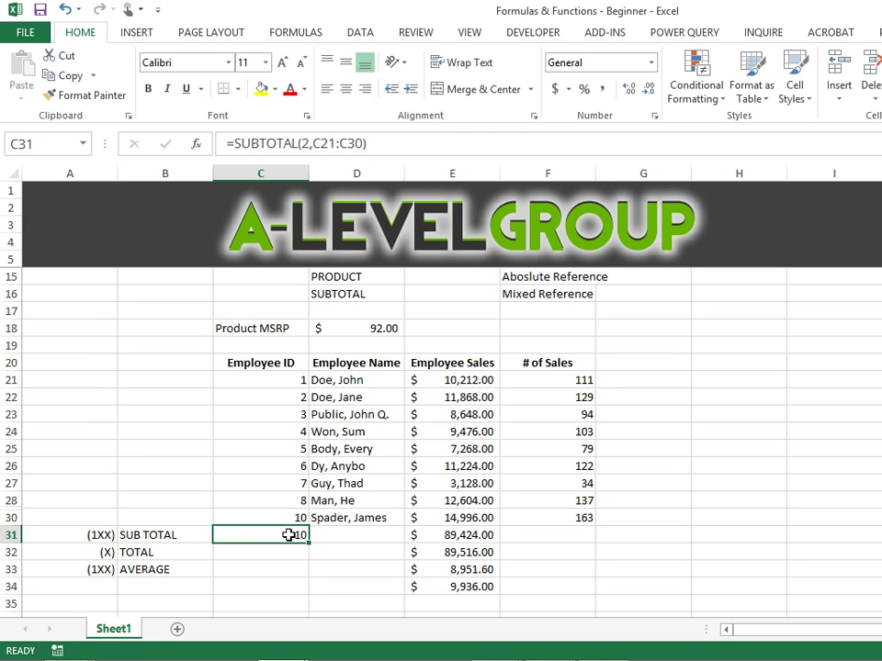
pyautogui.click(306, 145)
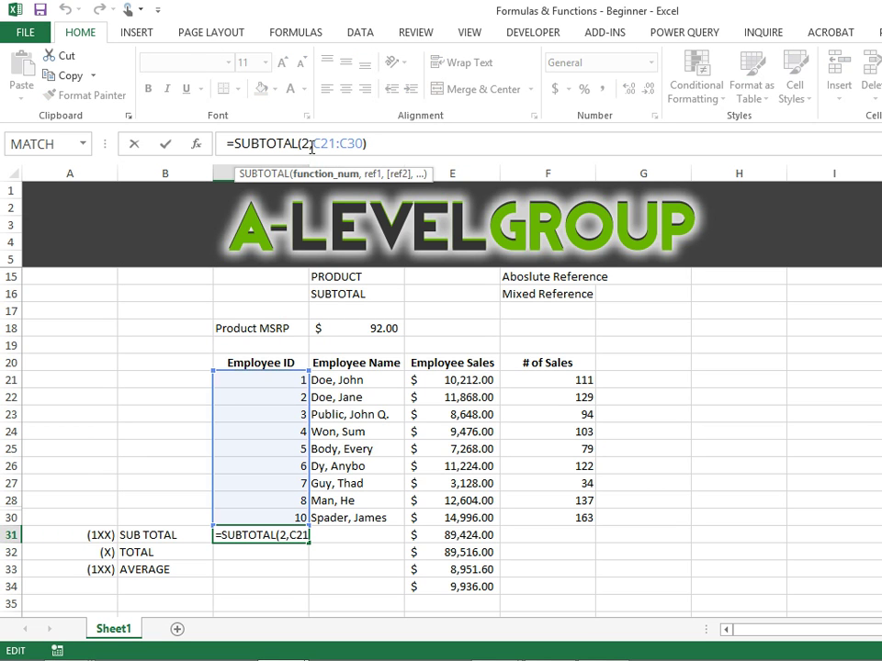
pyautogui.write('10')
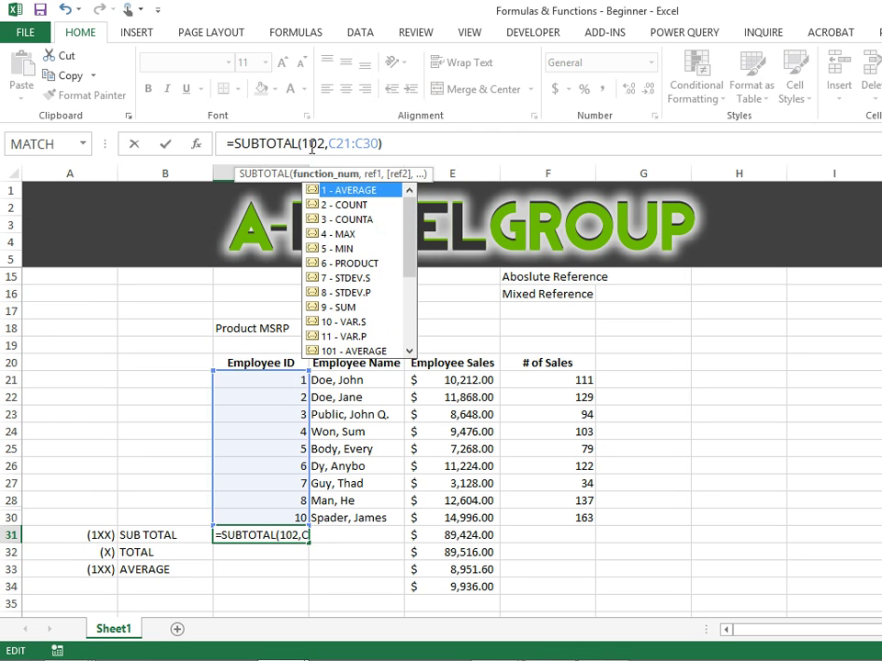
pyautogui.click(420, 140)
pyautogui.press('Return')
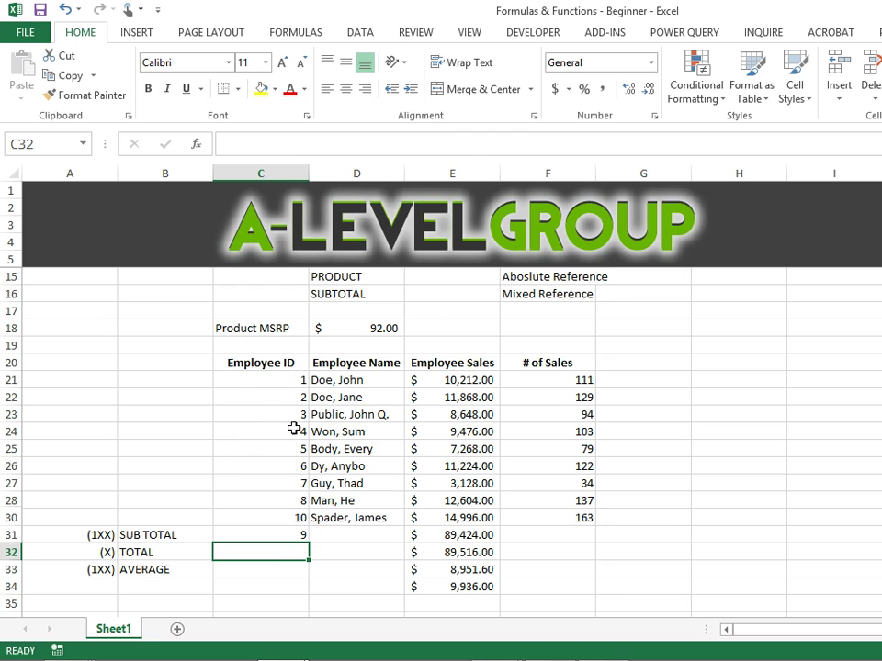
pyautogui.click(841, 531)
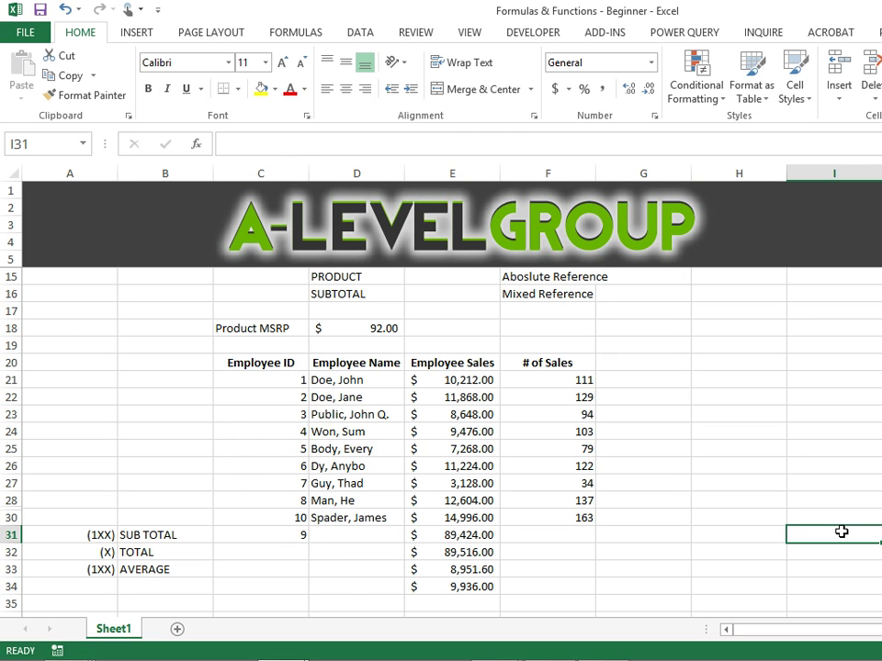
pyautogui.click(768, 511)
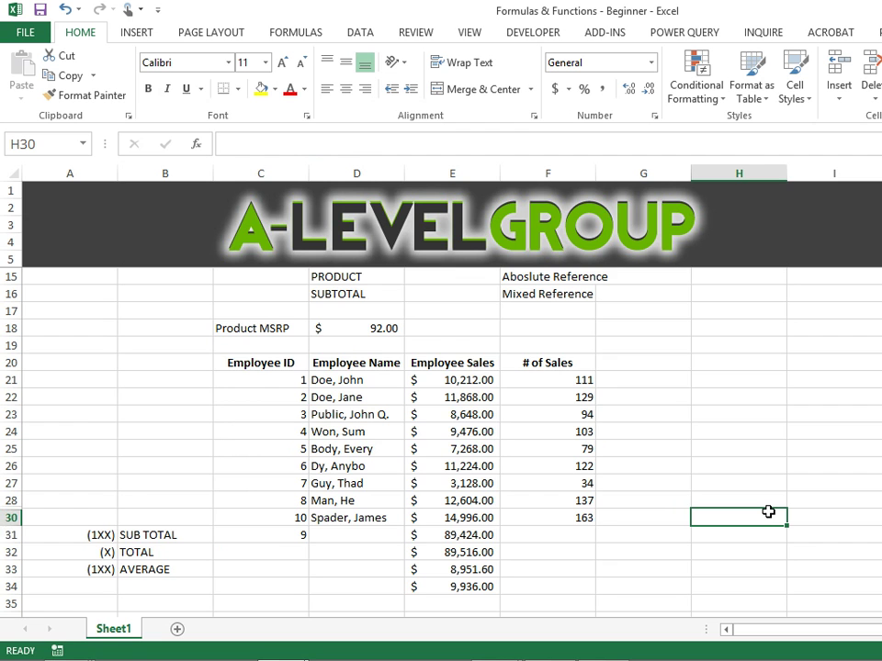
pyautogui.scroll(3, 768, 511)
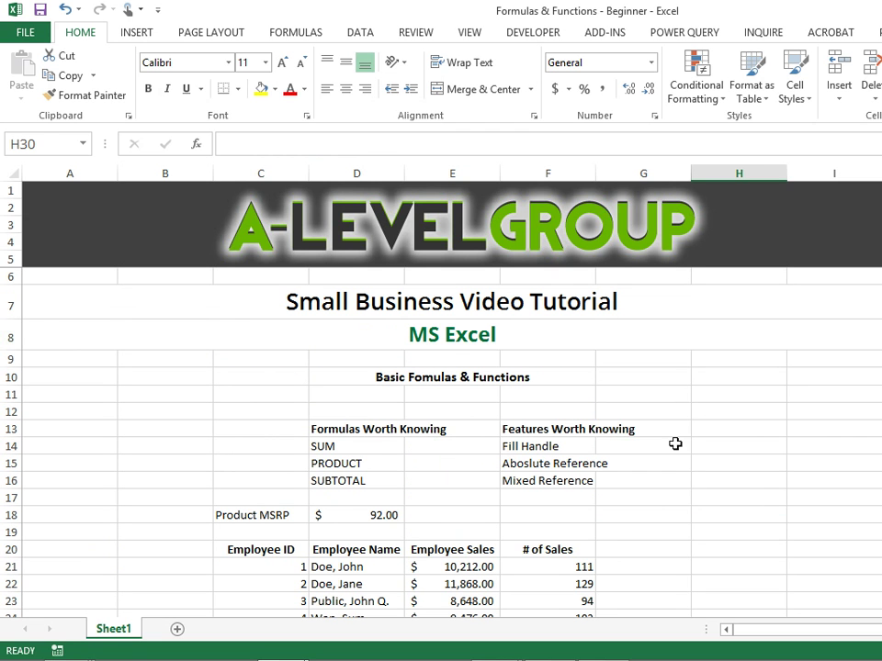
pyautogui.click(713, 394)
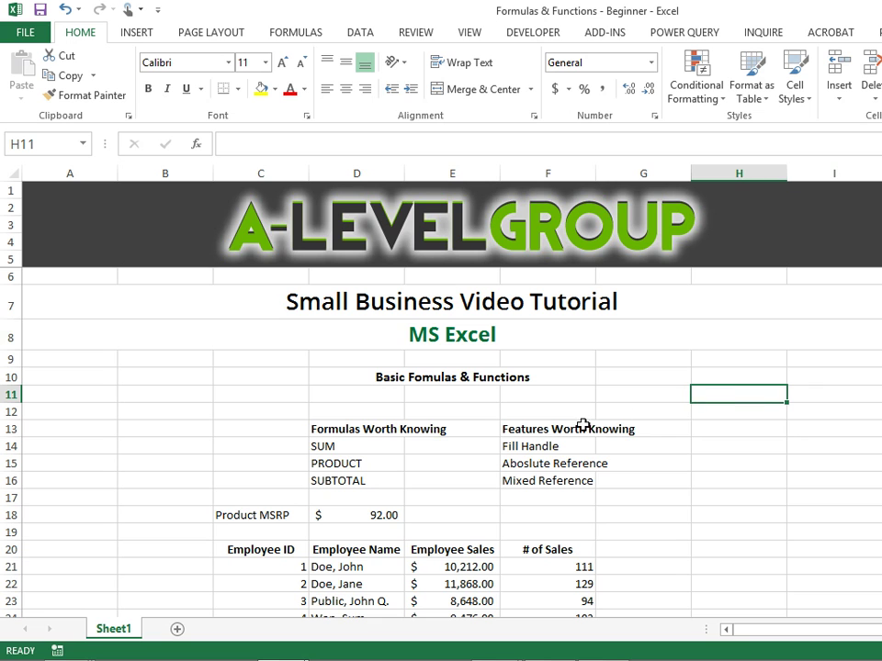
pyautogui.click(553, 428)
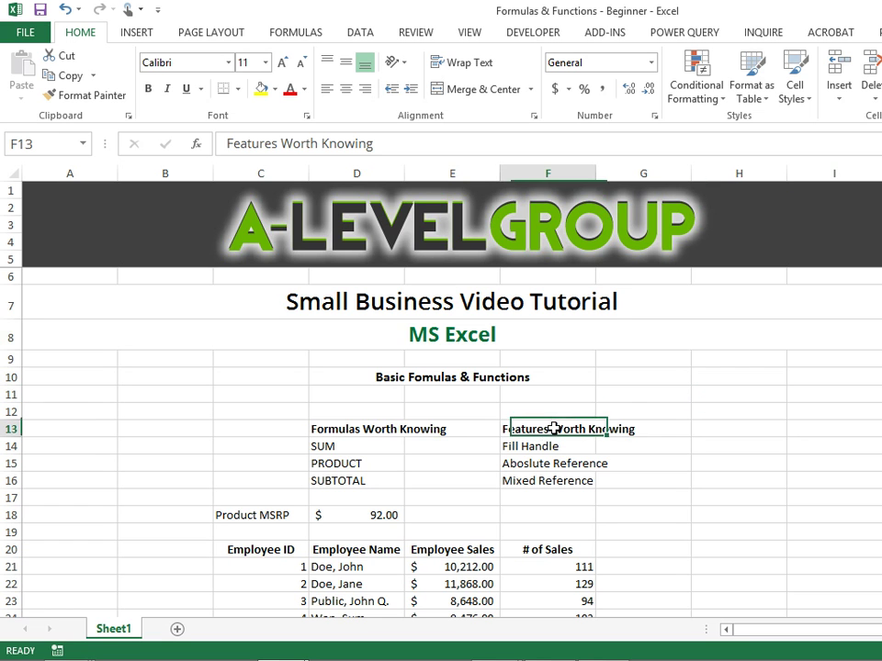
pyautogui.click(672, 425)
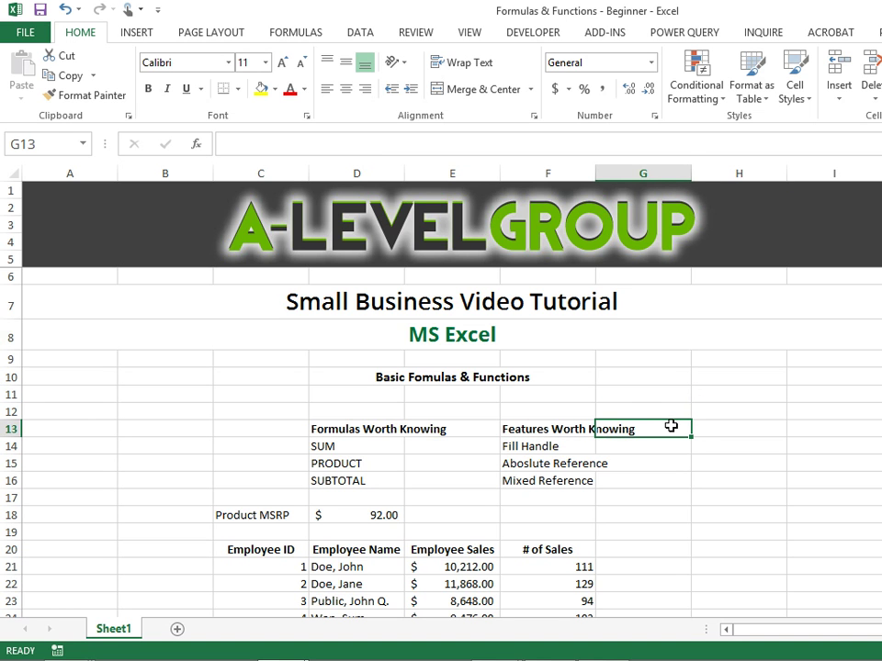